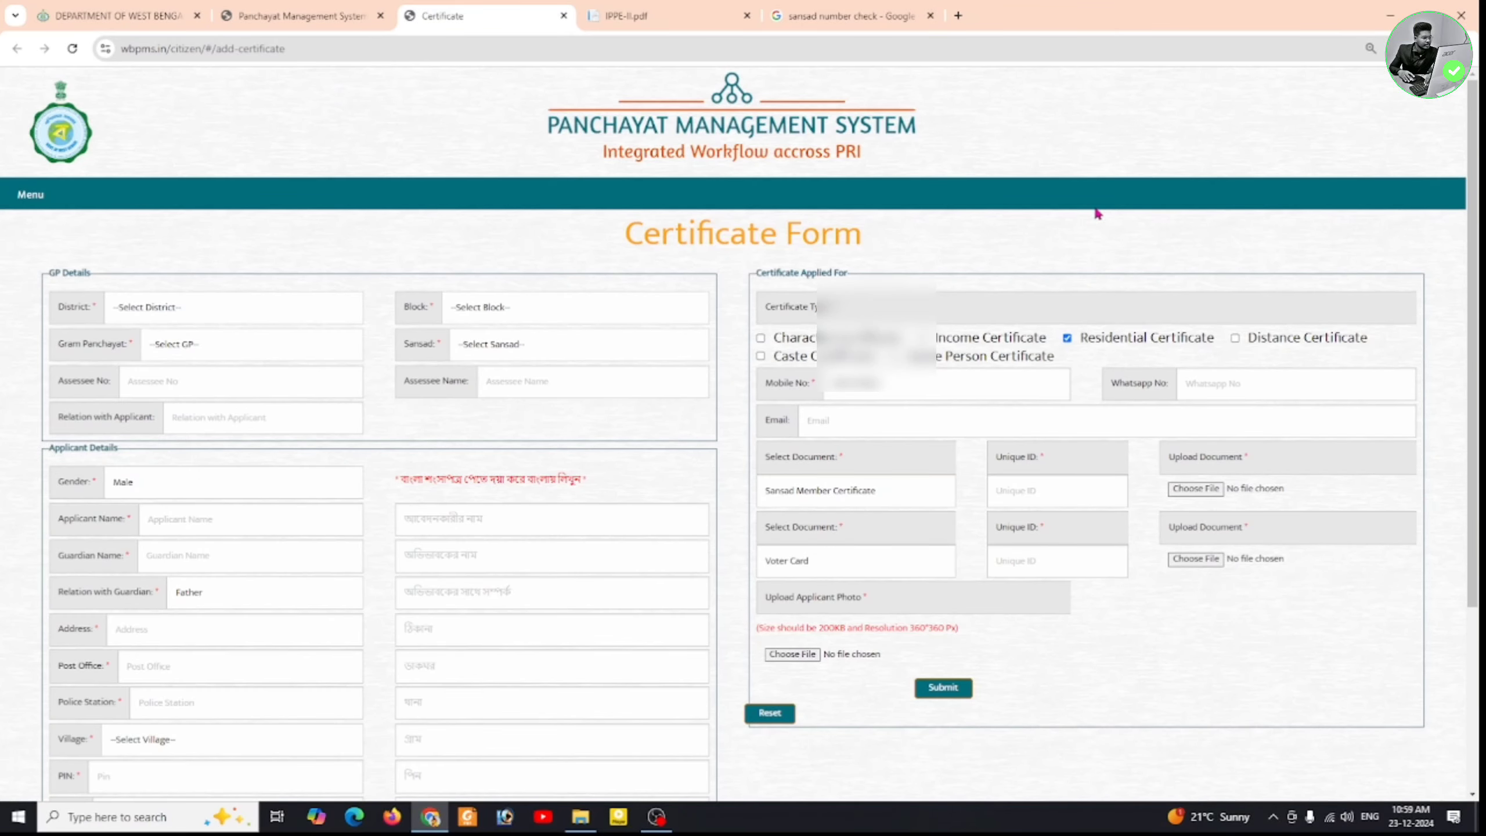
# - Scroll down the Certificate Form to reach the GP details section
pyautogui.scroll(-1, 1187, 214)
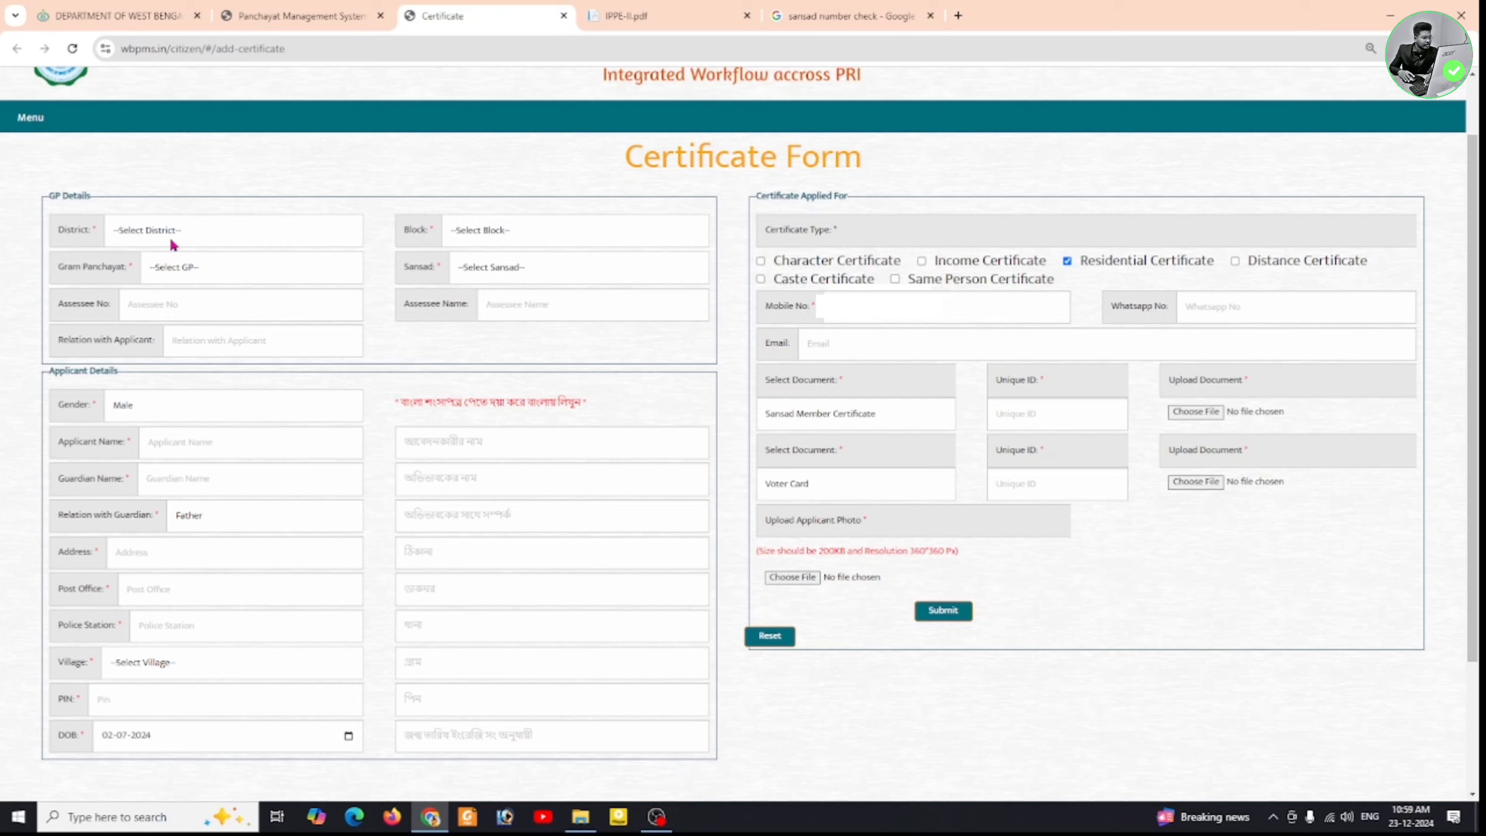
# - Set District COOCHBEHAR, Block SITAI, Gram Panchayat SITAI-II and Sansad VI, then check the sansad number search
pyautogui.click(202, 240)
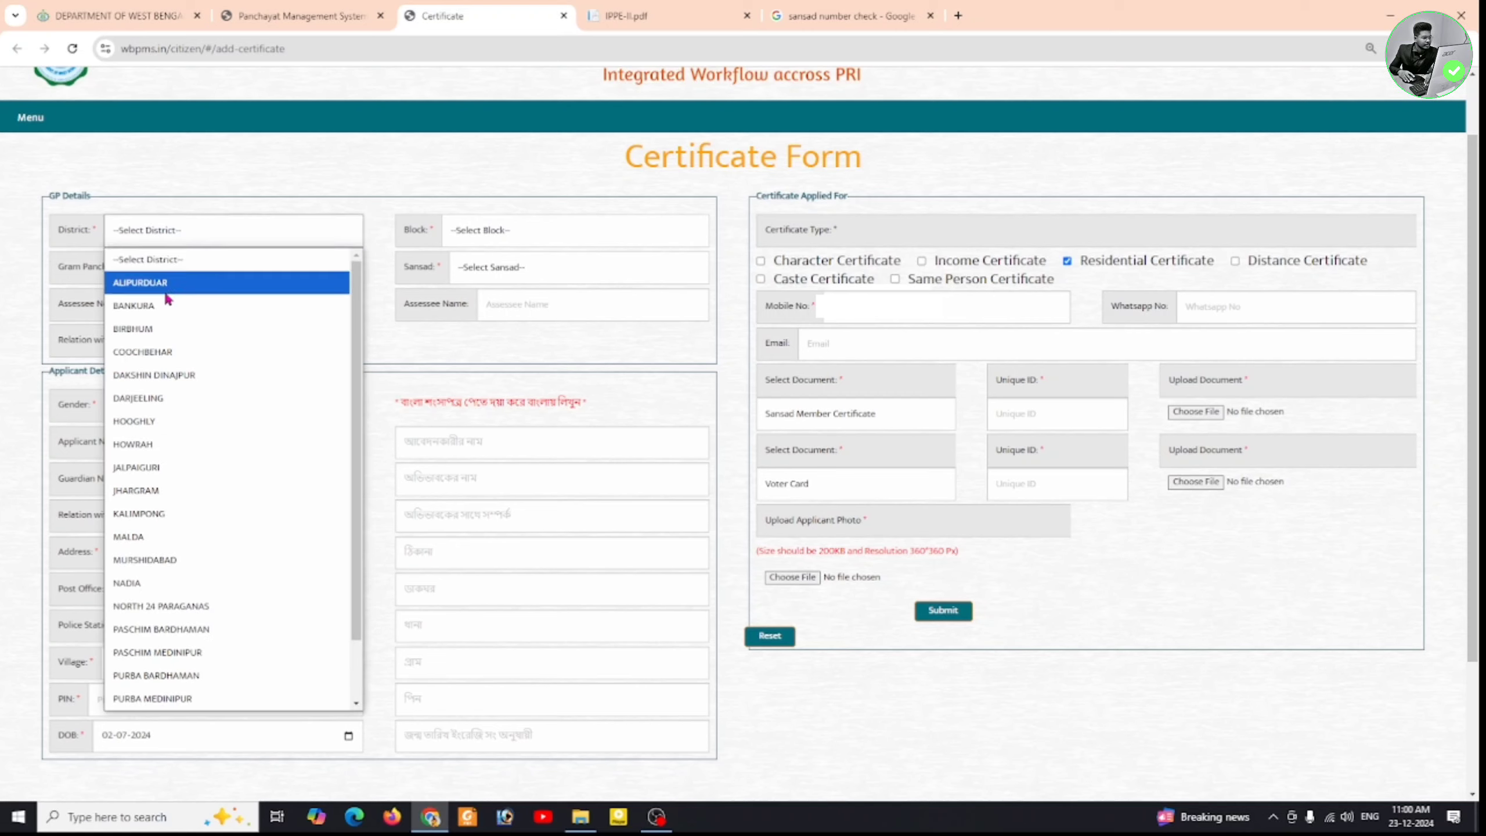
pyautogui.click(173, 353)
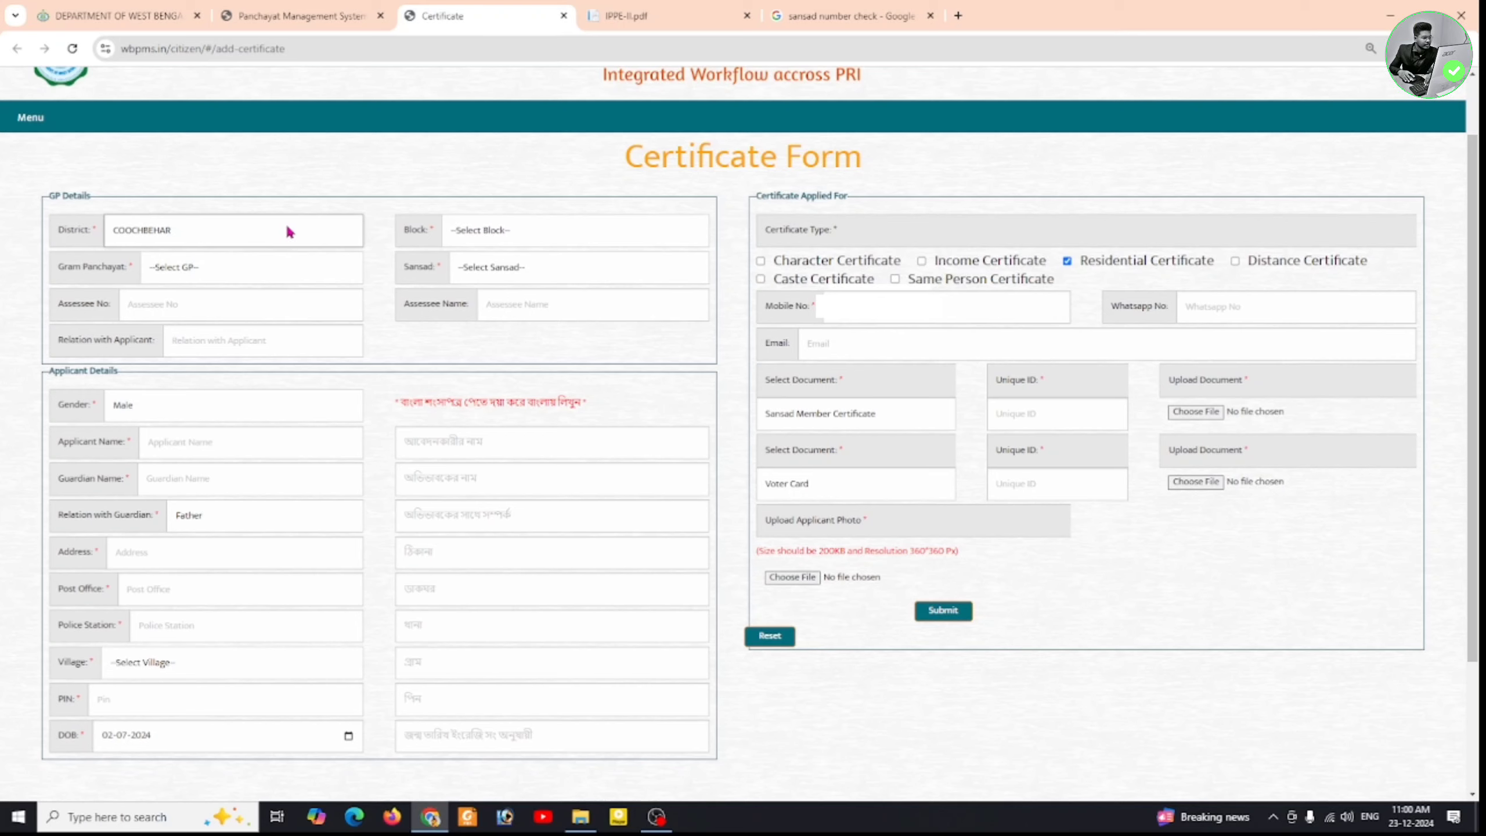
pyautogui.click(555, 230)
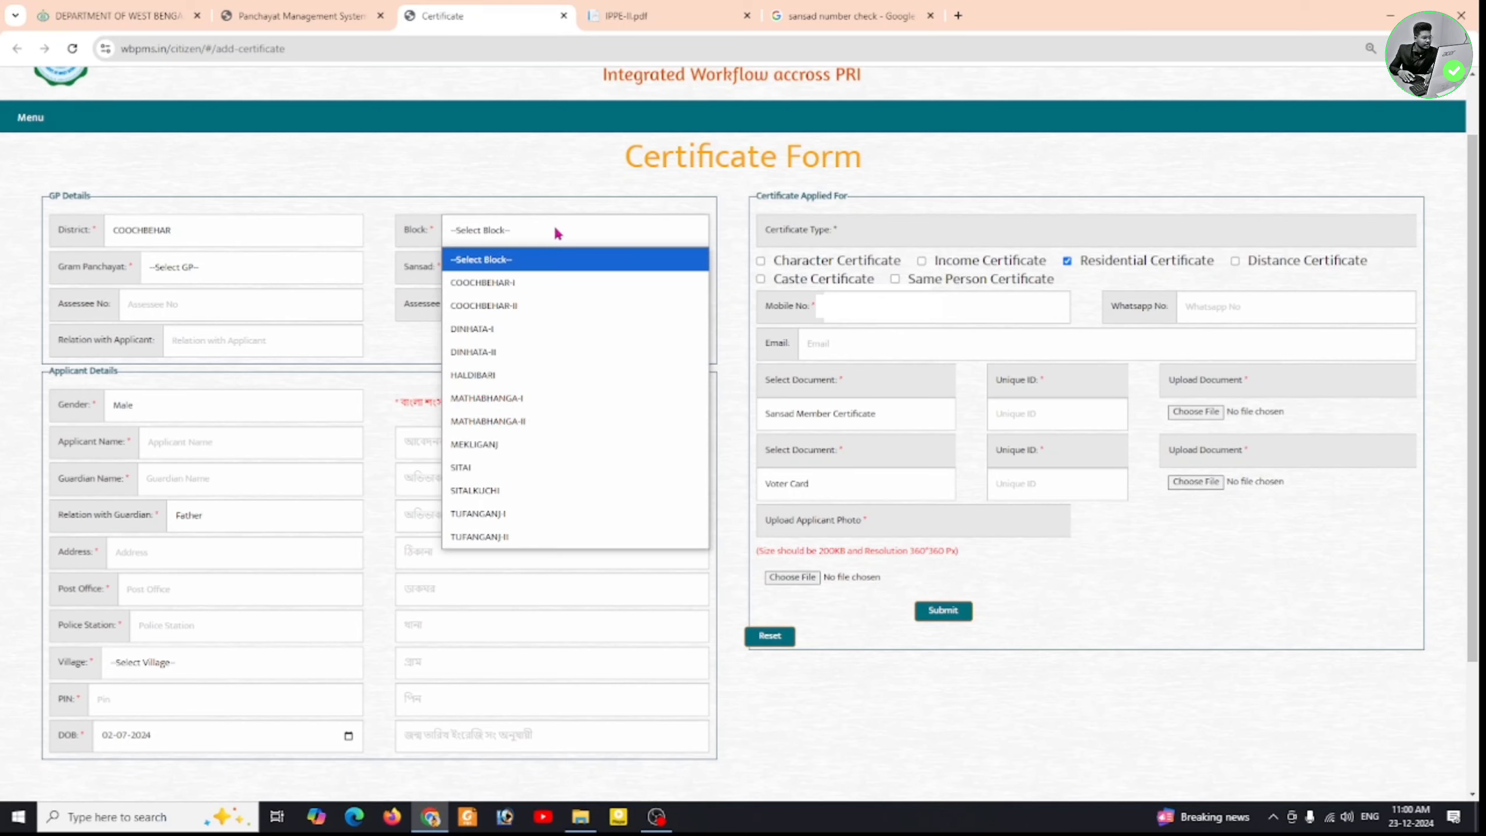
pyautogui.click(513, 474)
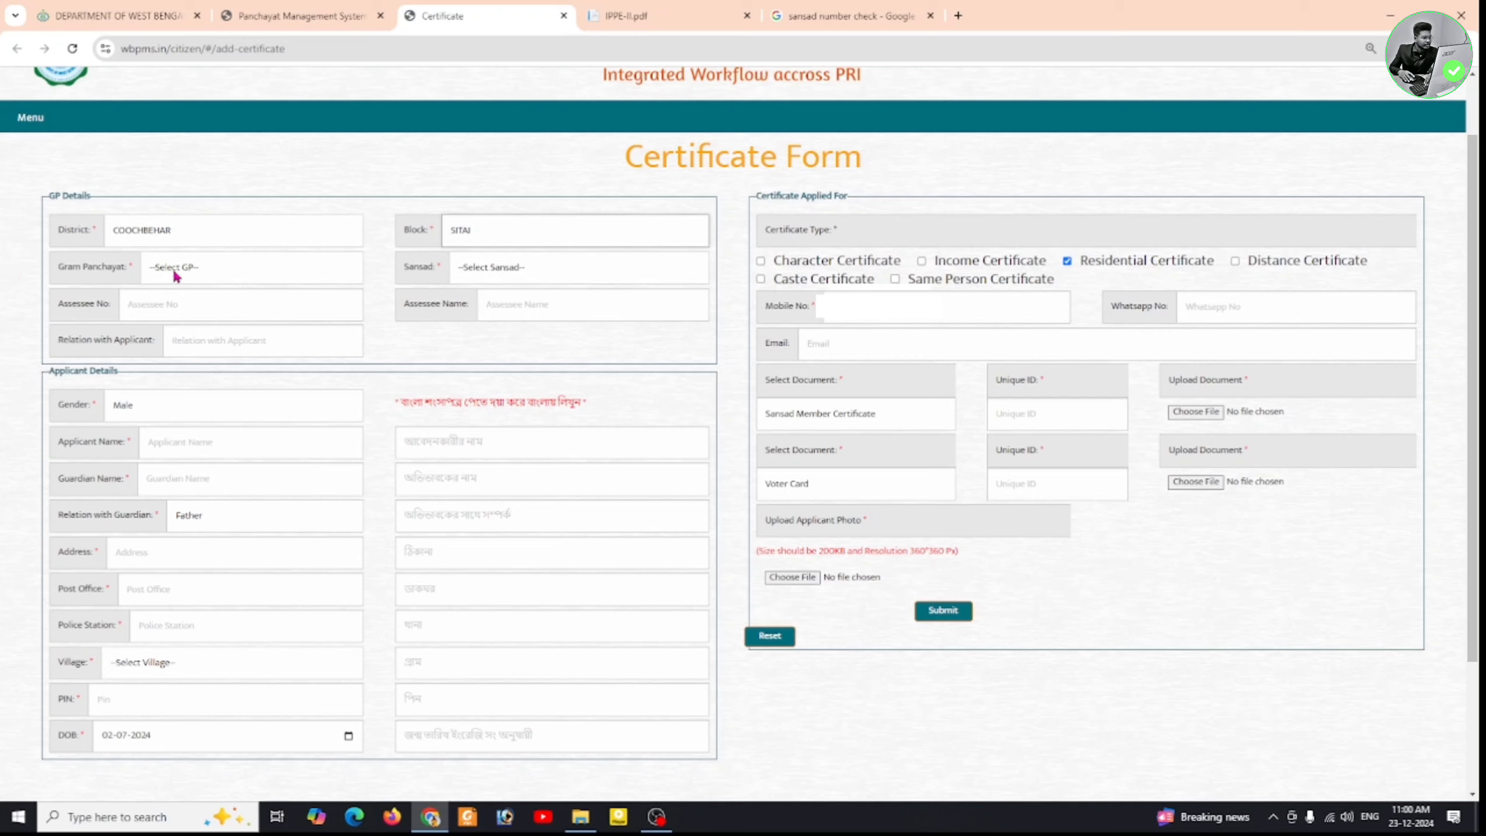
pyautogui.click(269, 270)
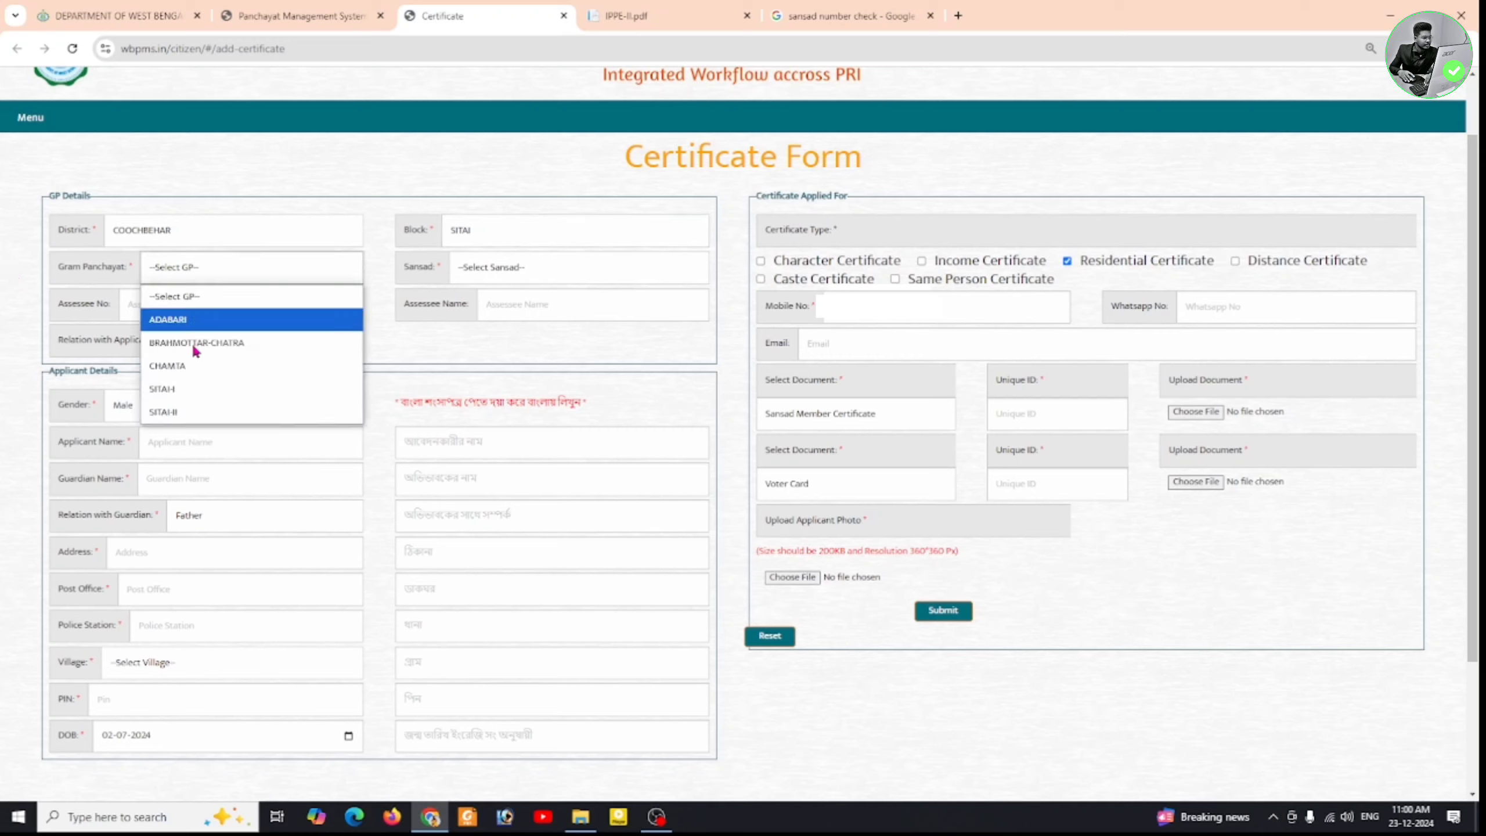
pyautogui.click(169, 412)
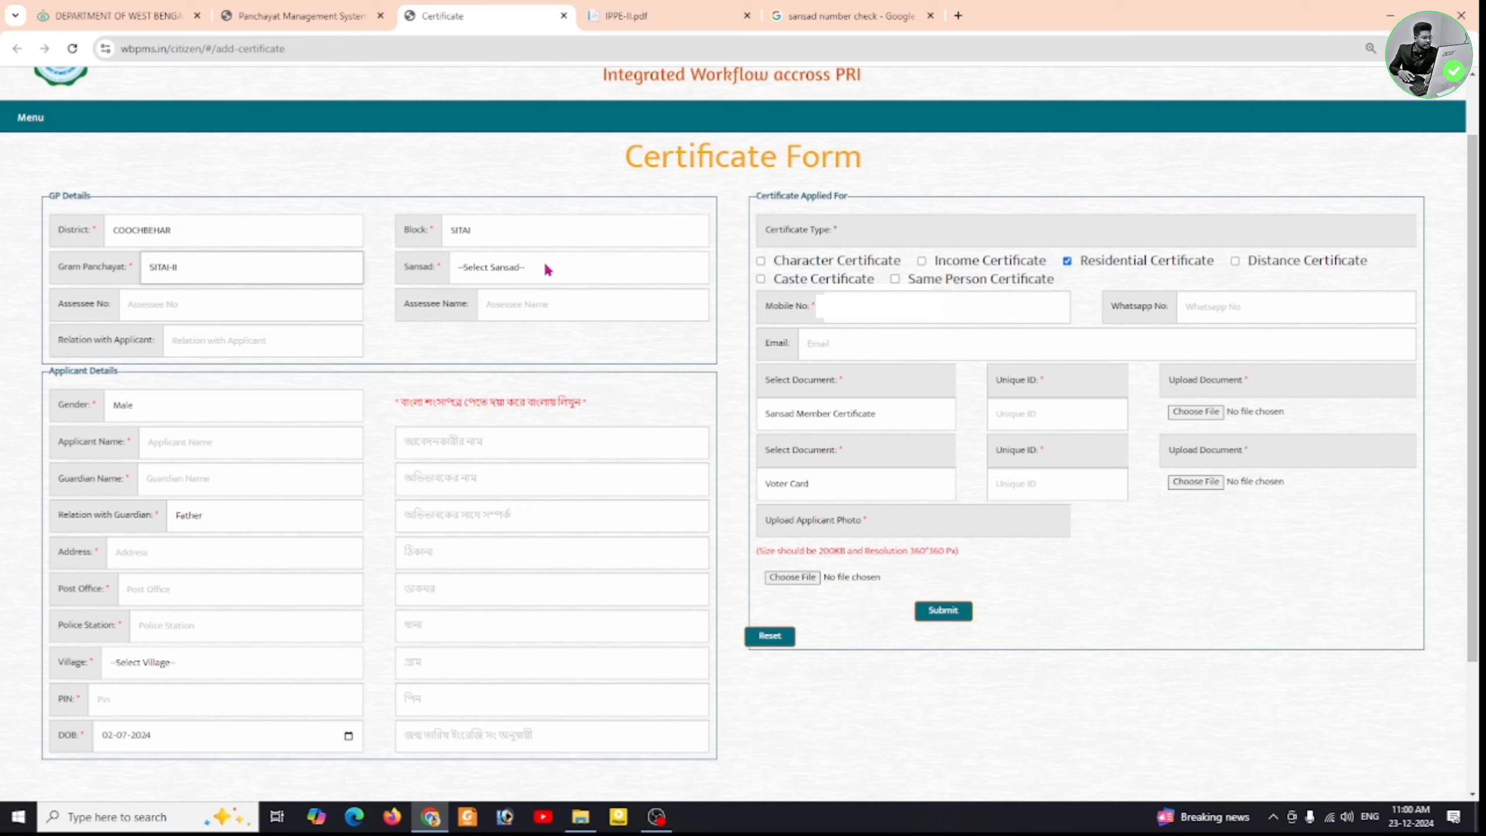
pyautogui.click(570, 271)
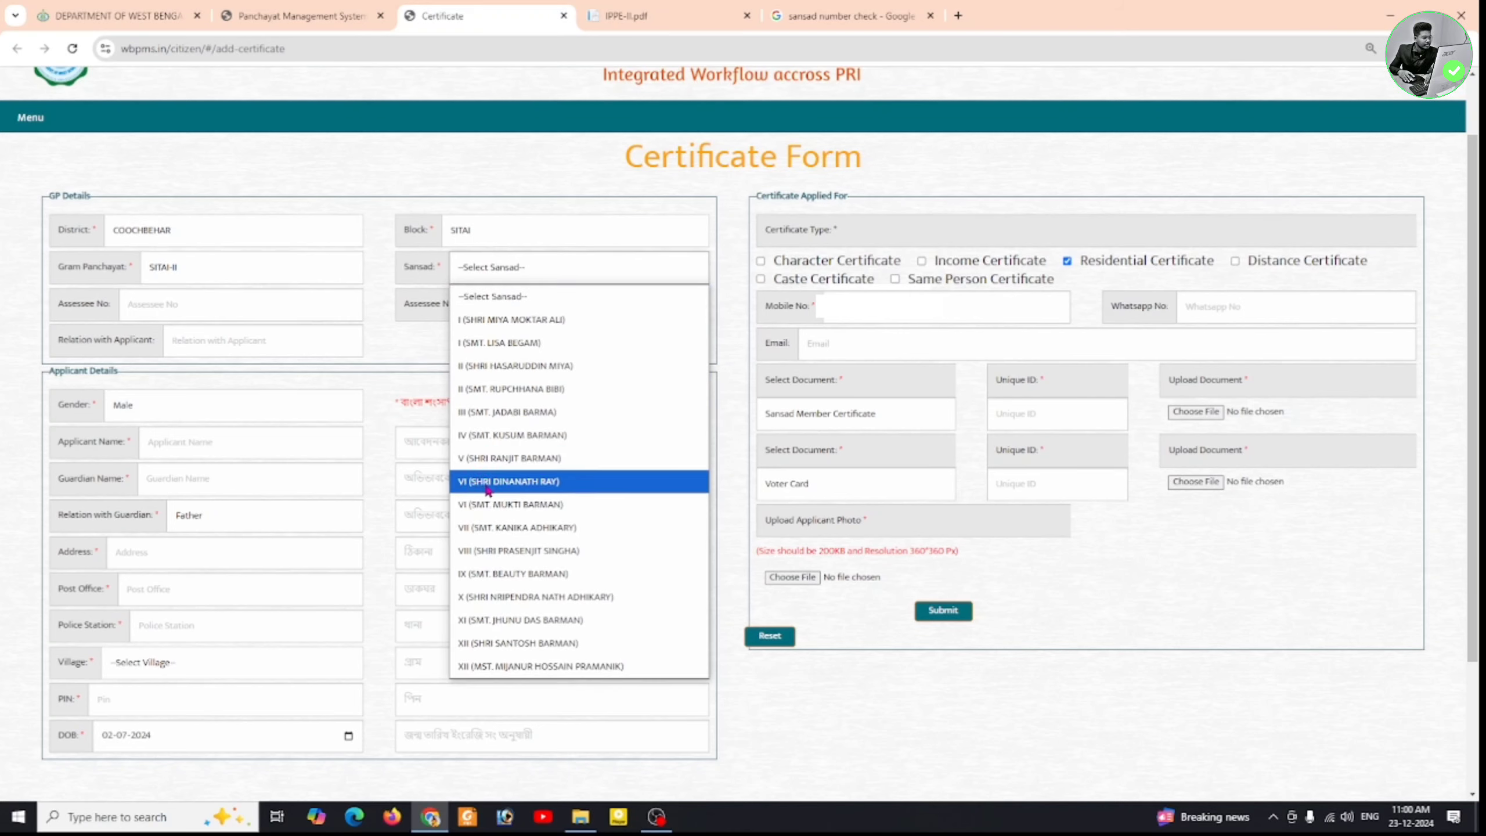
pyautogui.click(533, 483)
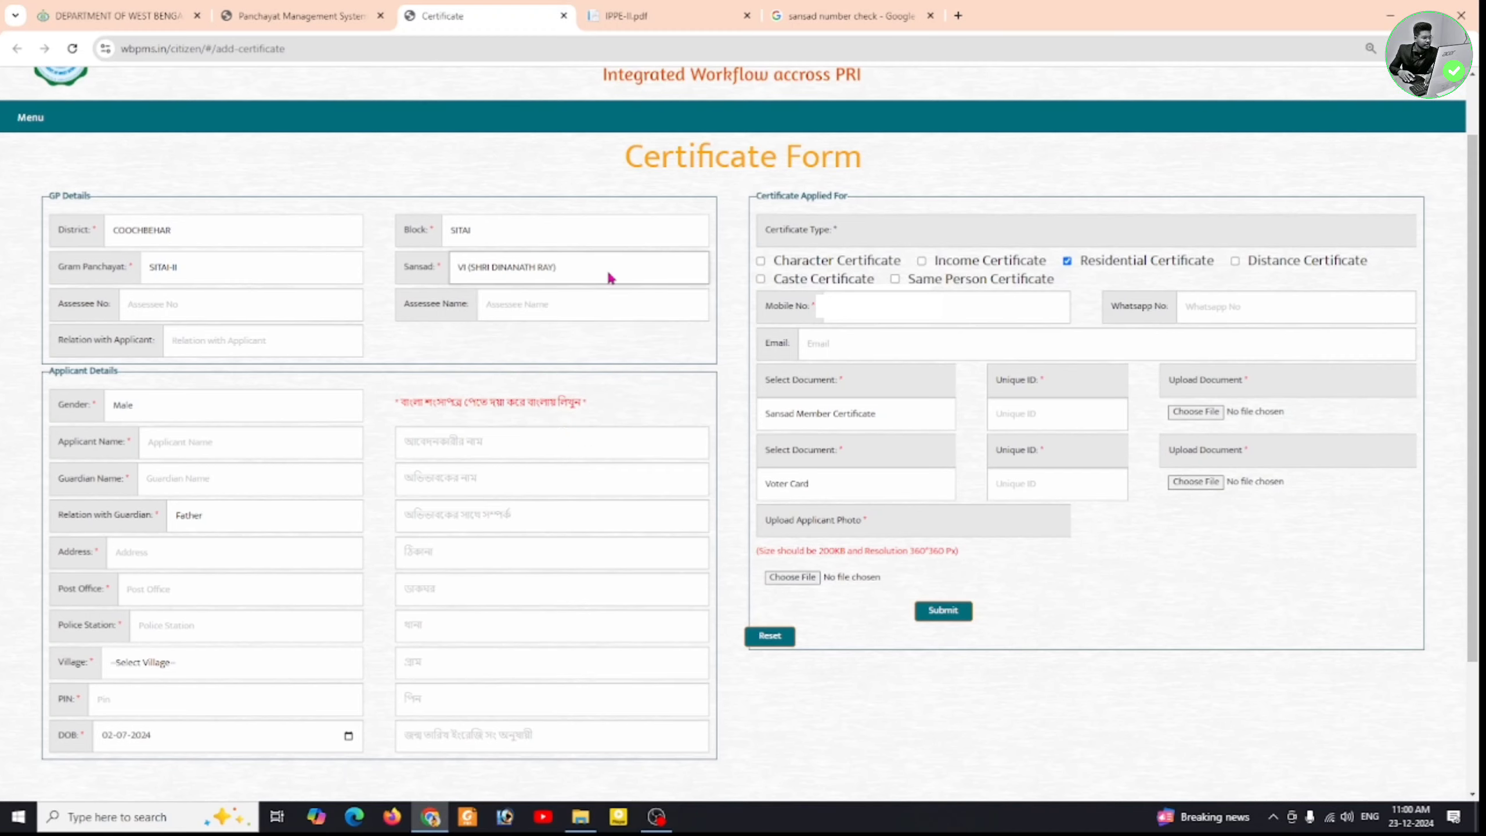
pyautogui.click(835, 7)
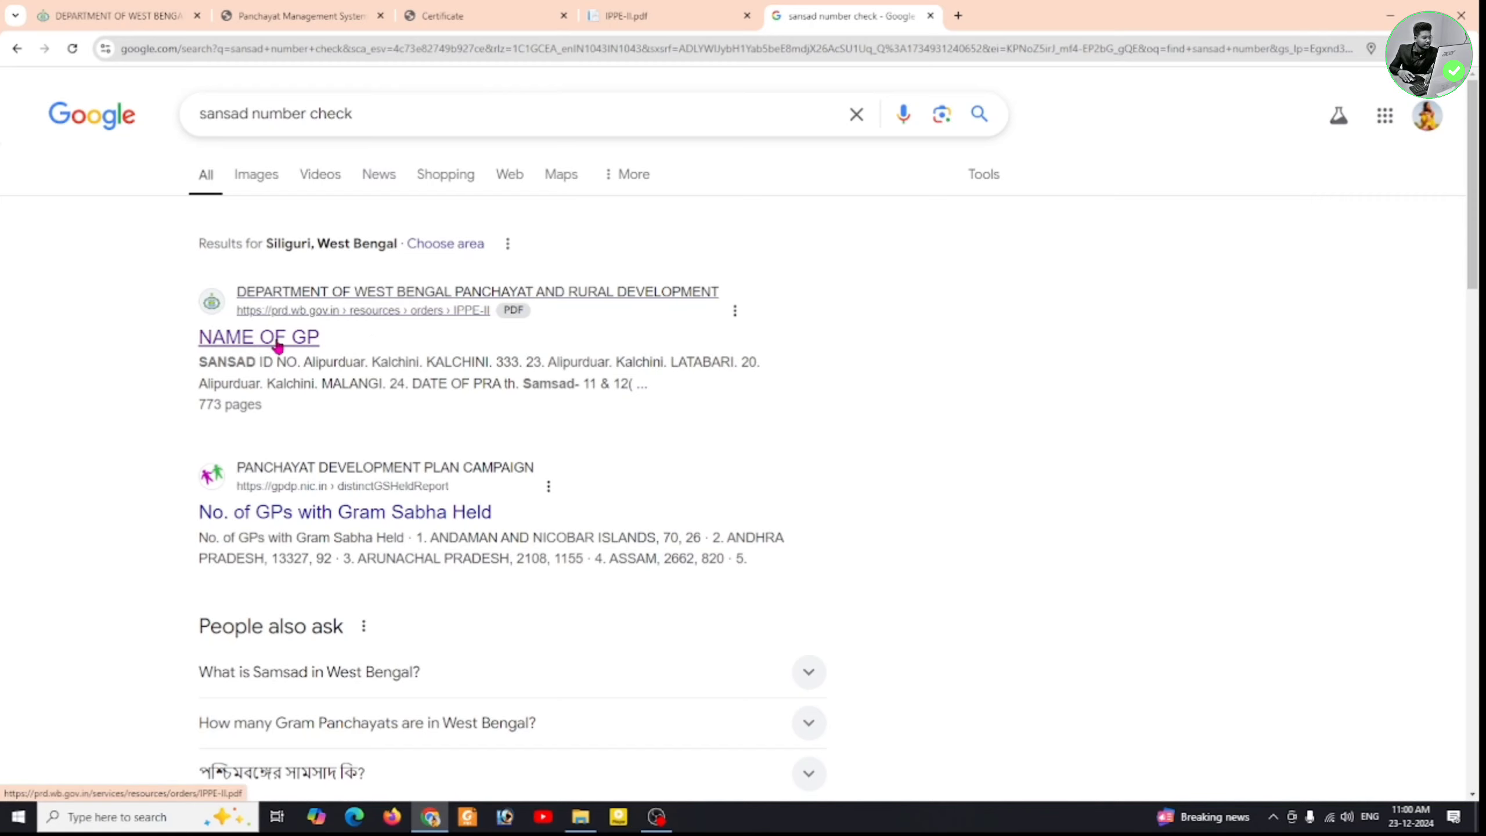
# - Browse the sansad table in IPPE-II.pdf, then go back to the Certificate Form
pyautogui.click(647, 14)
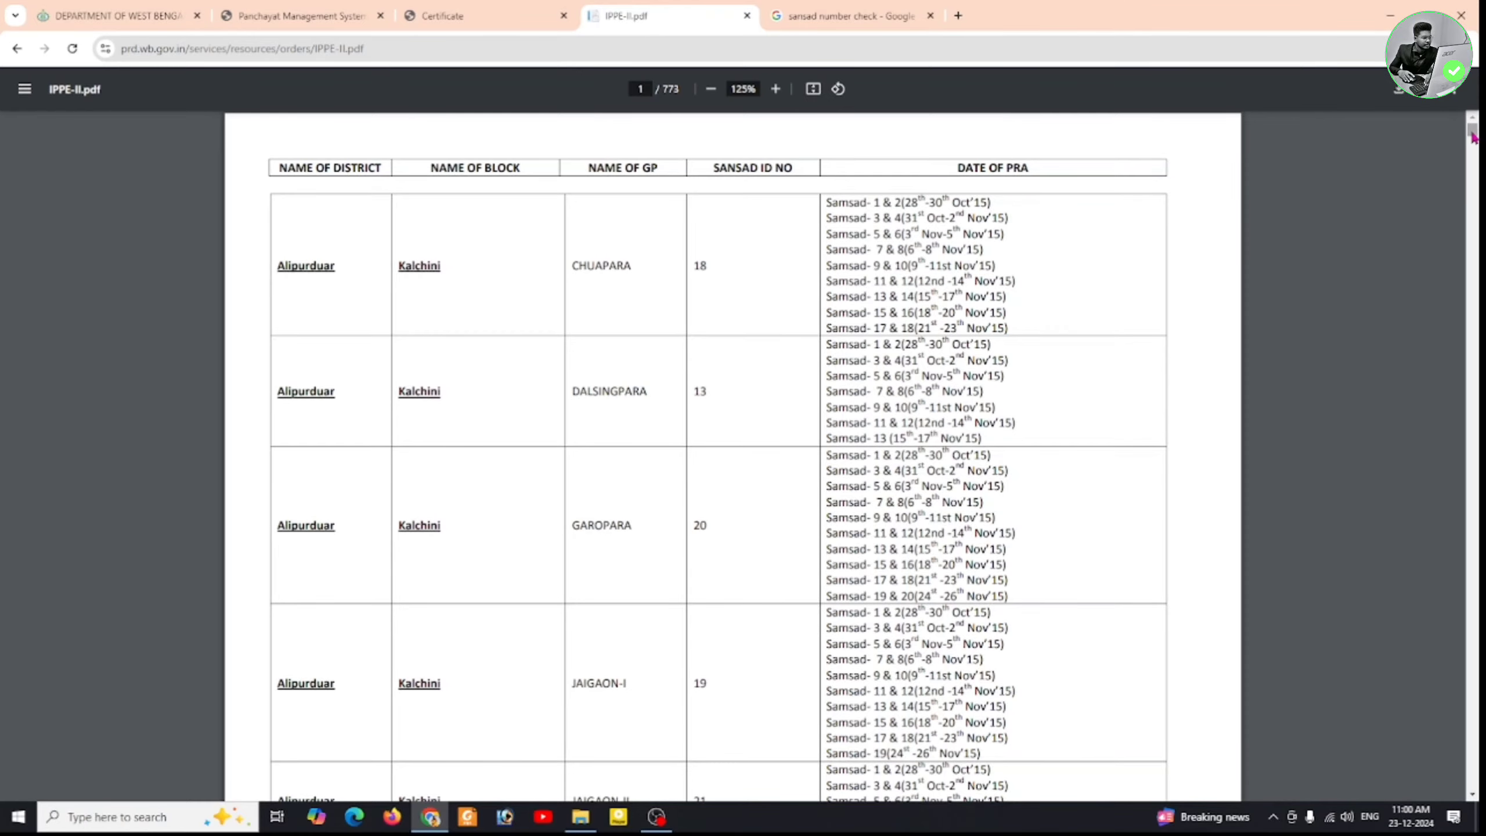
pyautogui.moveTo(1472, 136); pyautogui.dragTo(1475, 637)
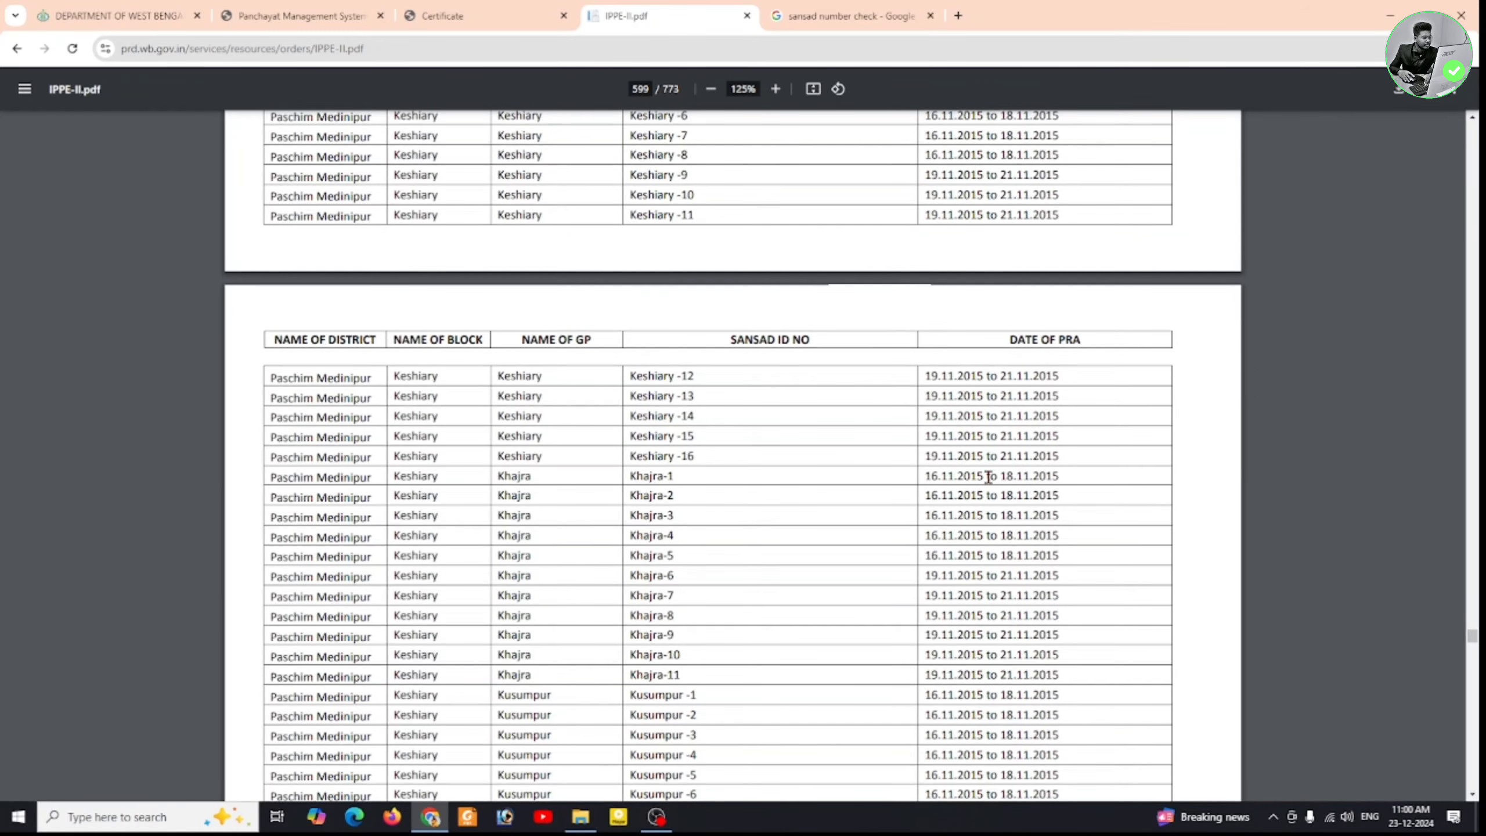
pyautogui.click(457, 10)
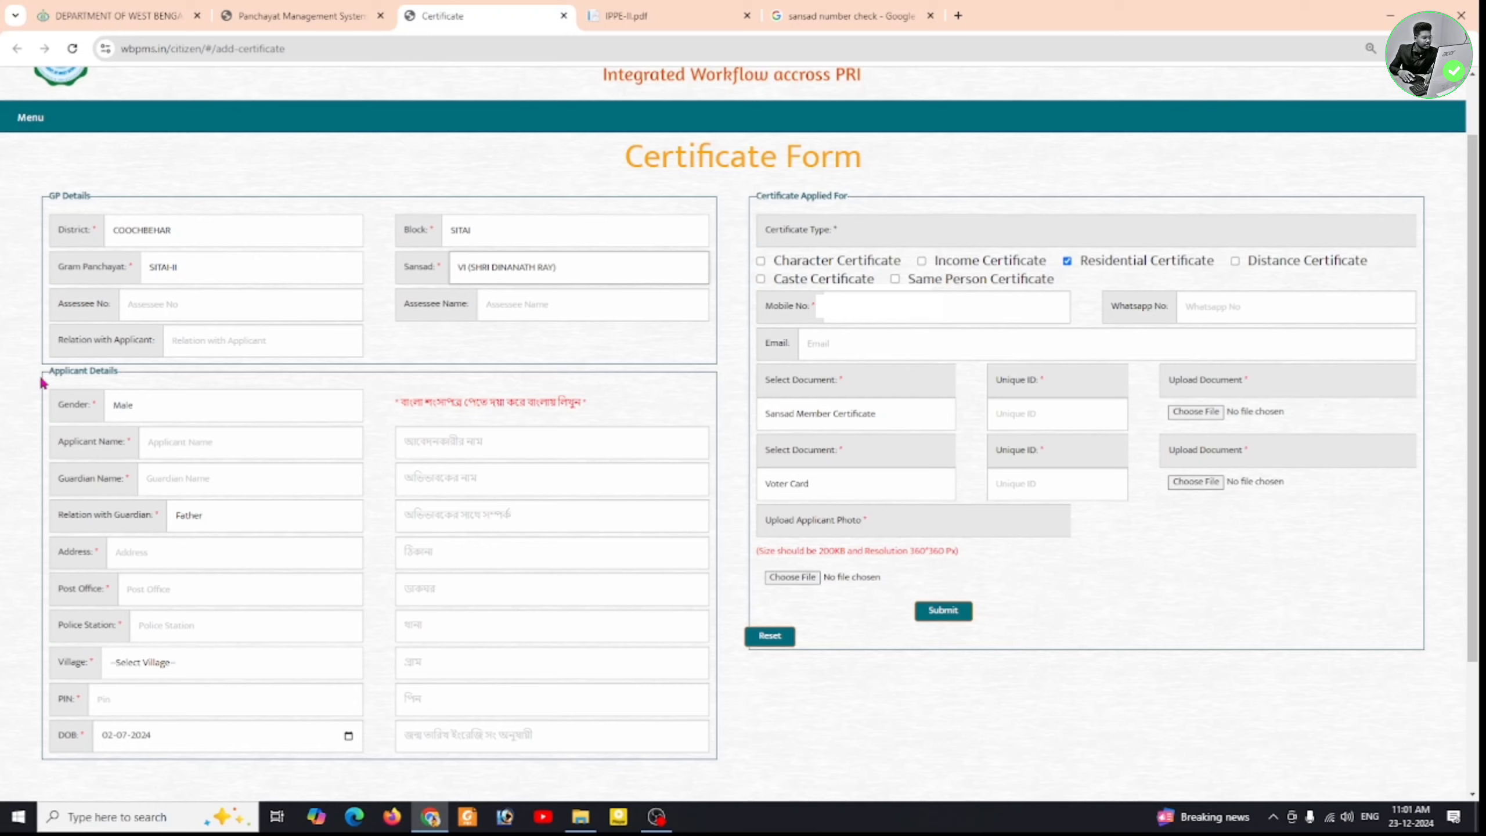
# - Set gender to Male and enter the applicant's name
pyautogui.click(280, 409)
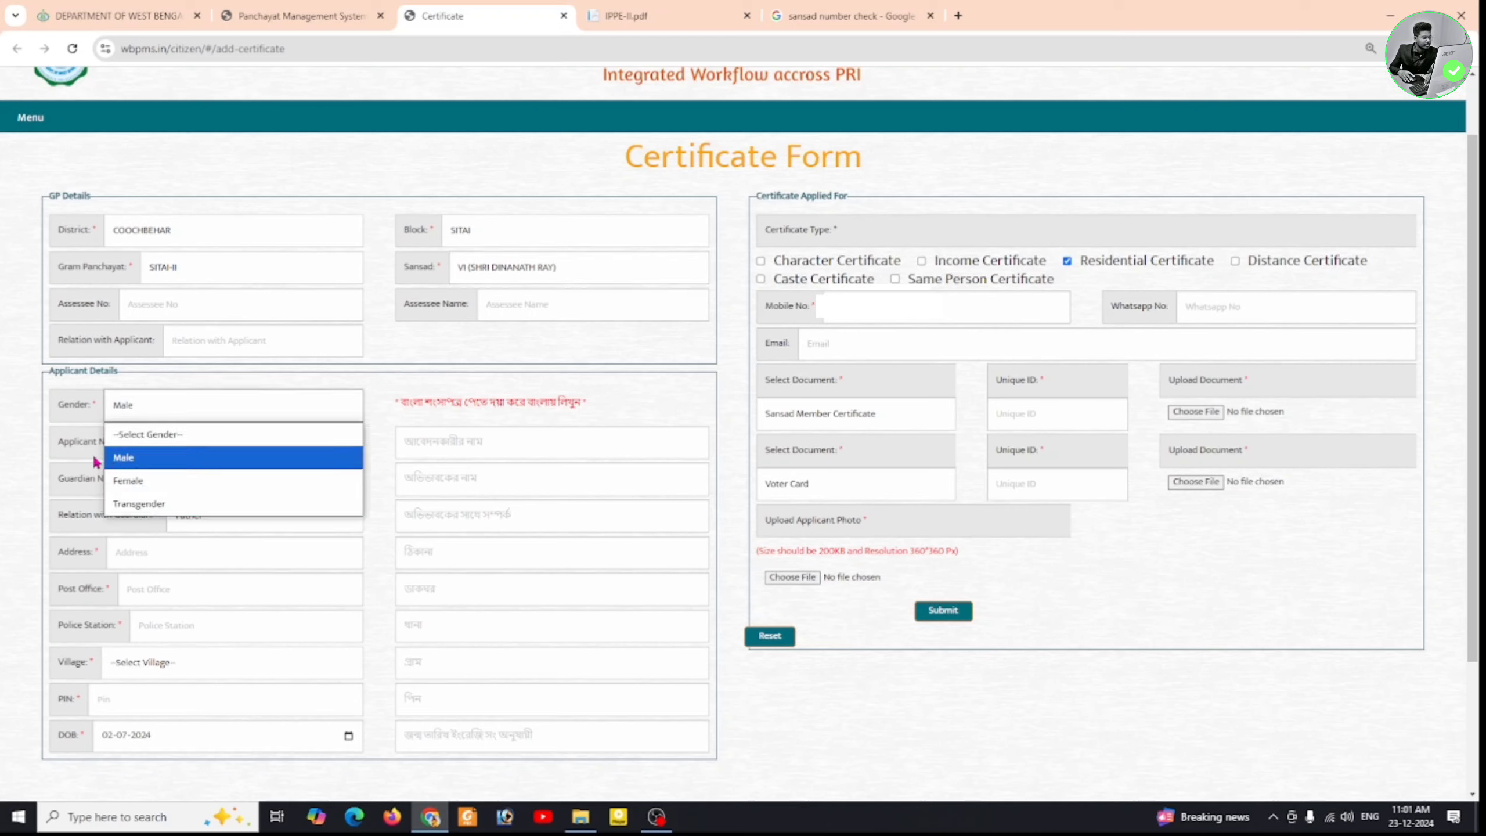
pyautogui.click(237, 463)
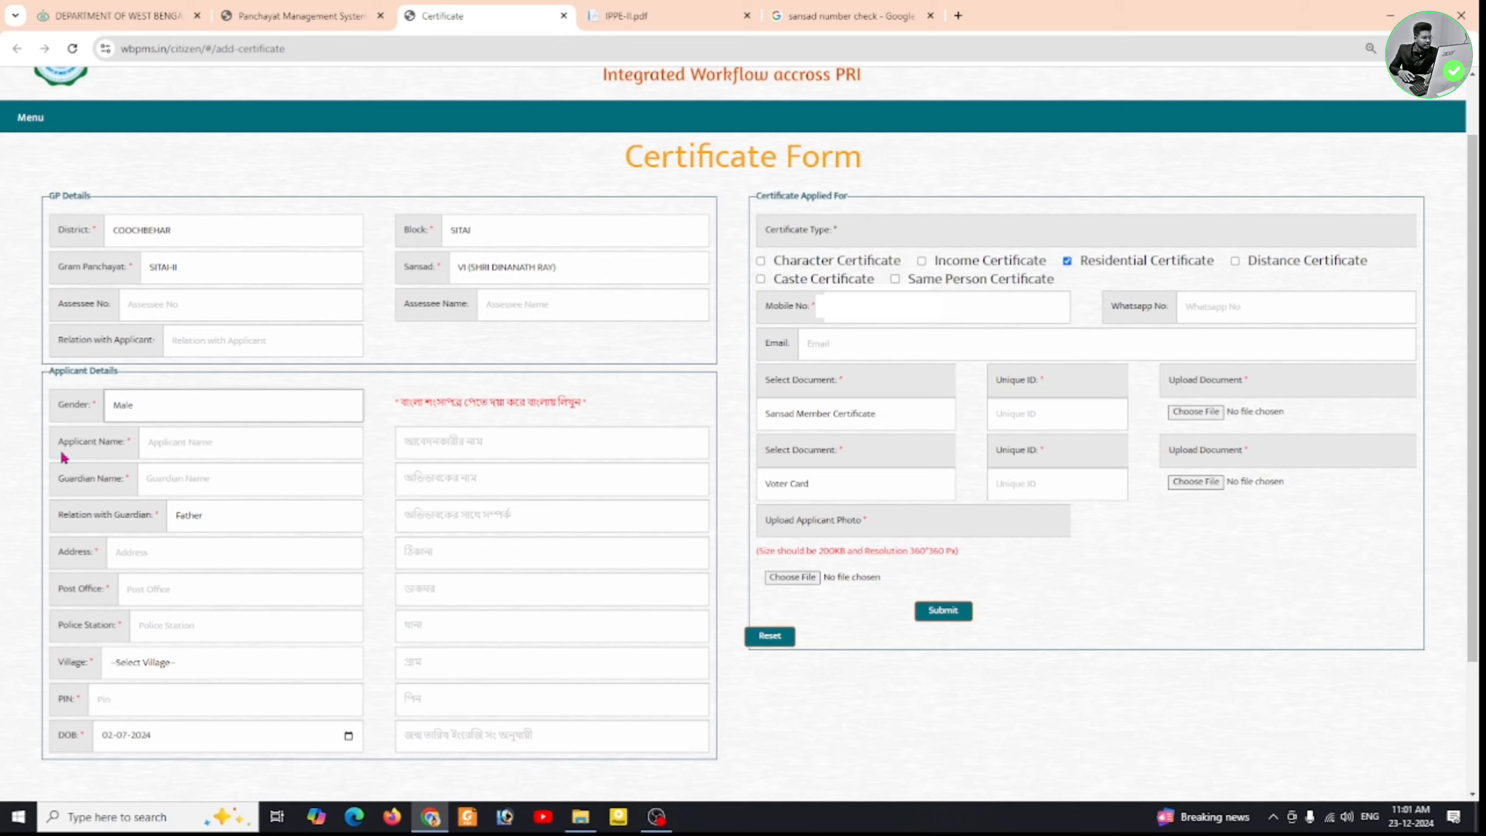
pyautogui.click(185, 442)
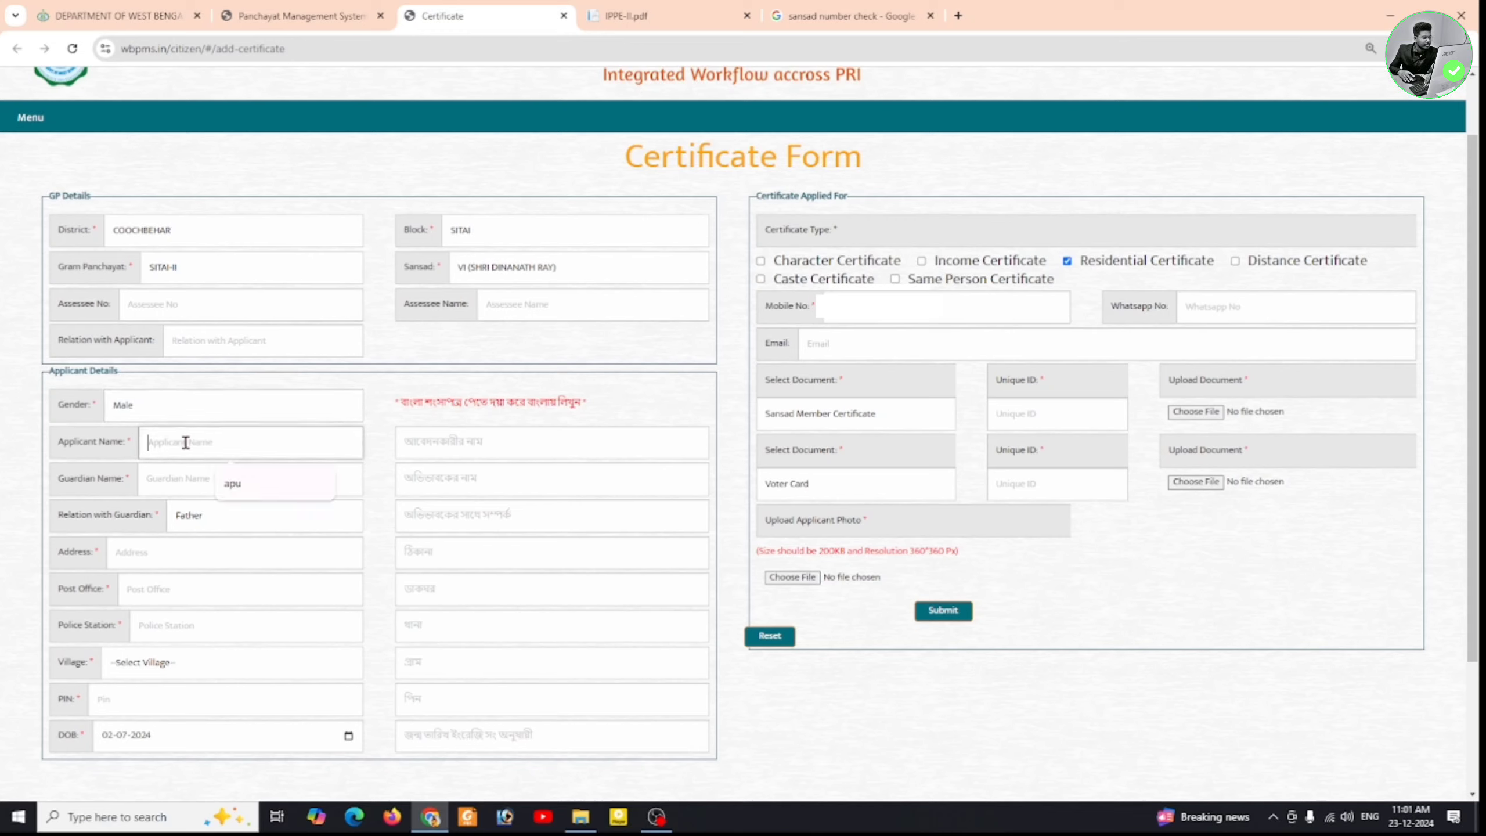
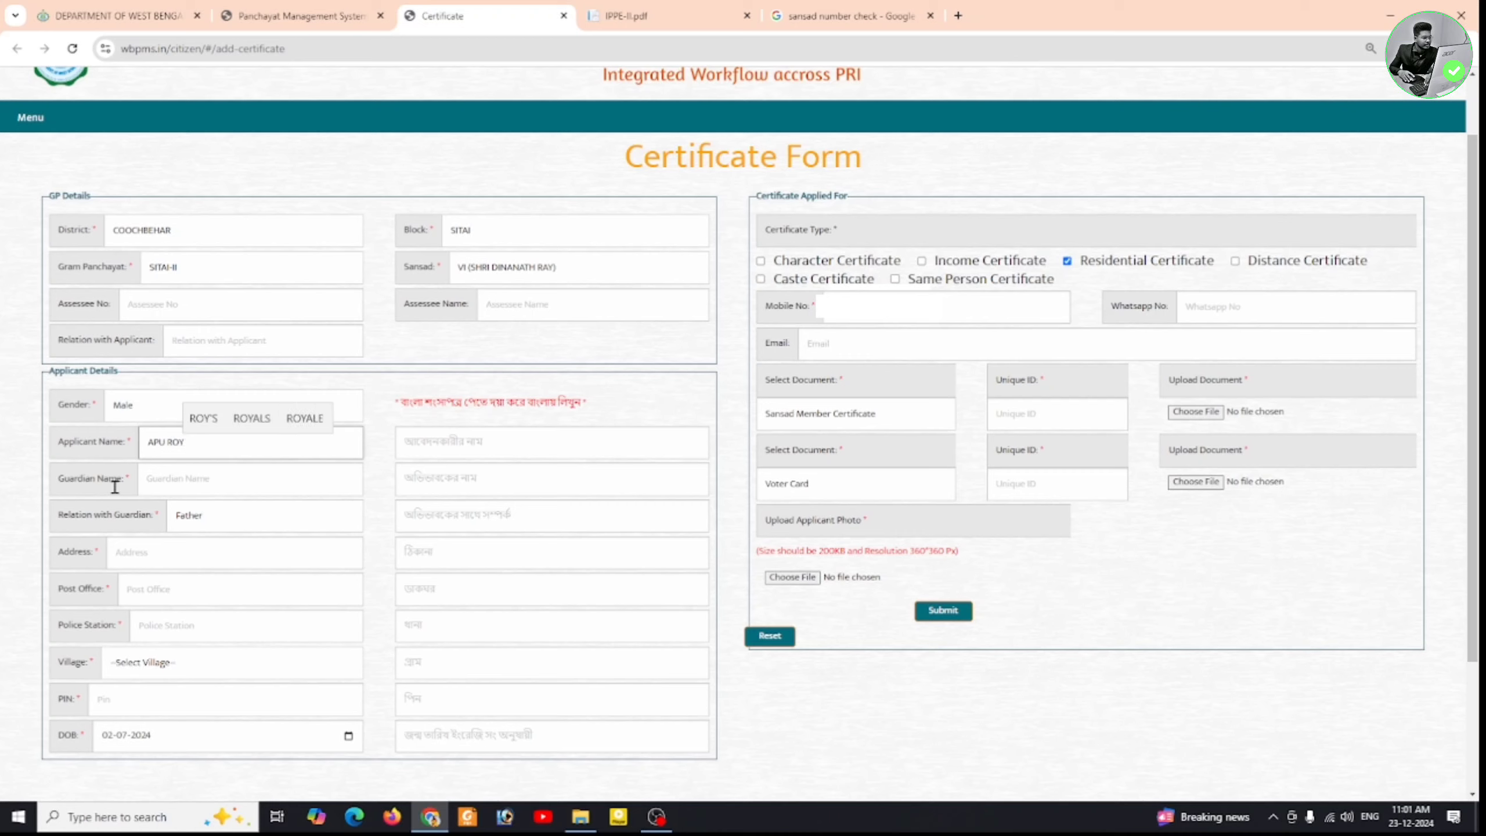
# - Enter the guardian's name and set the relation with guardian to Father
pyautogui.click(210, 489)
pyautogui.write('DEMO')
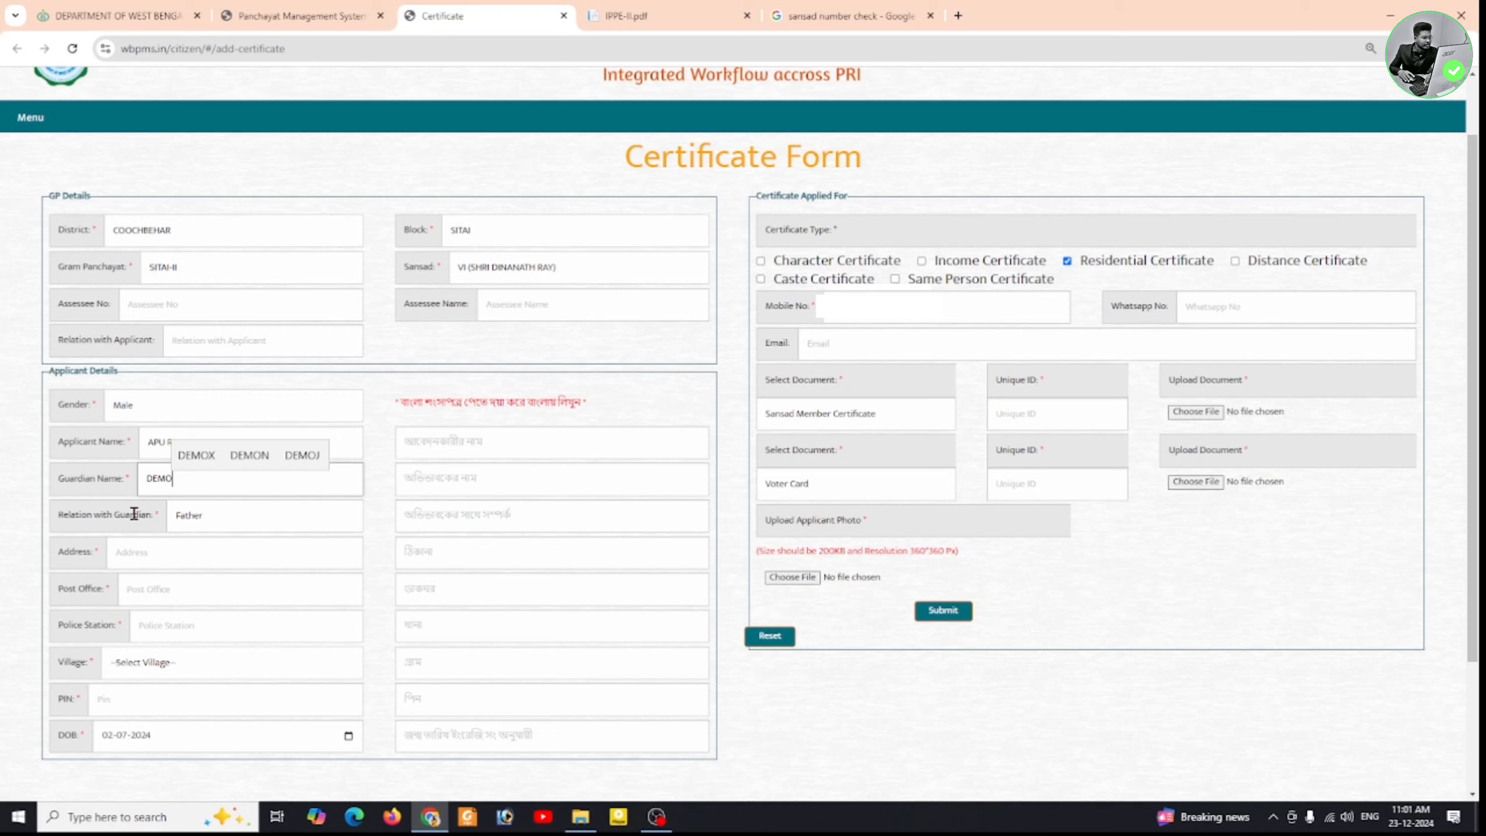
pyautogui.click(285, 519)
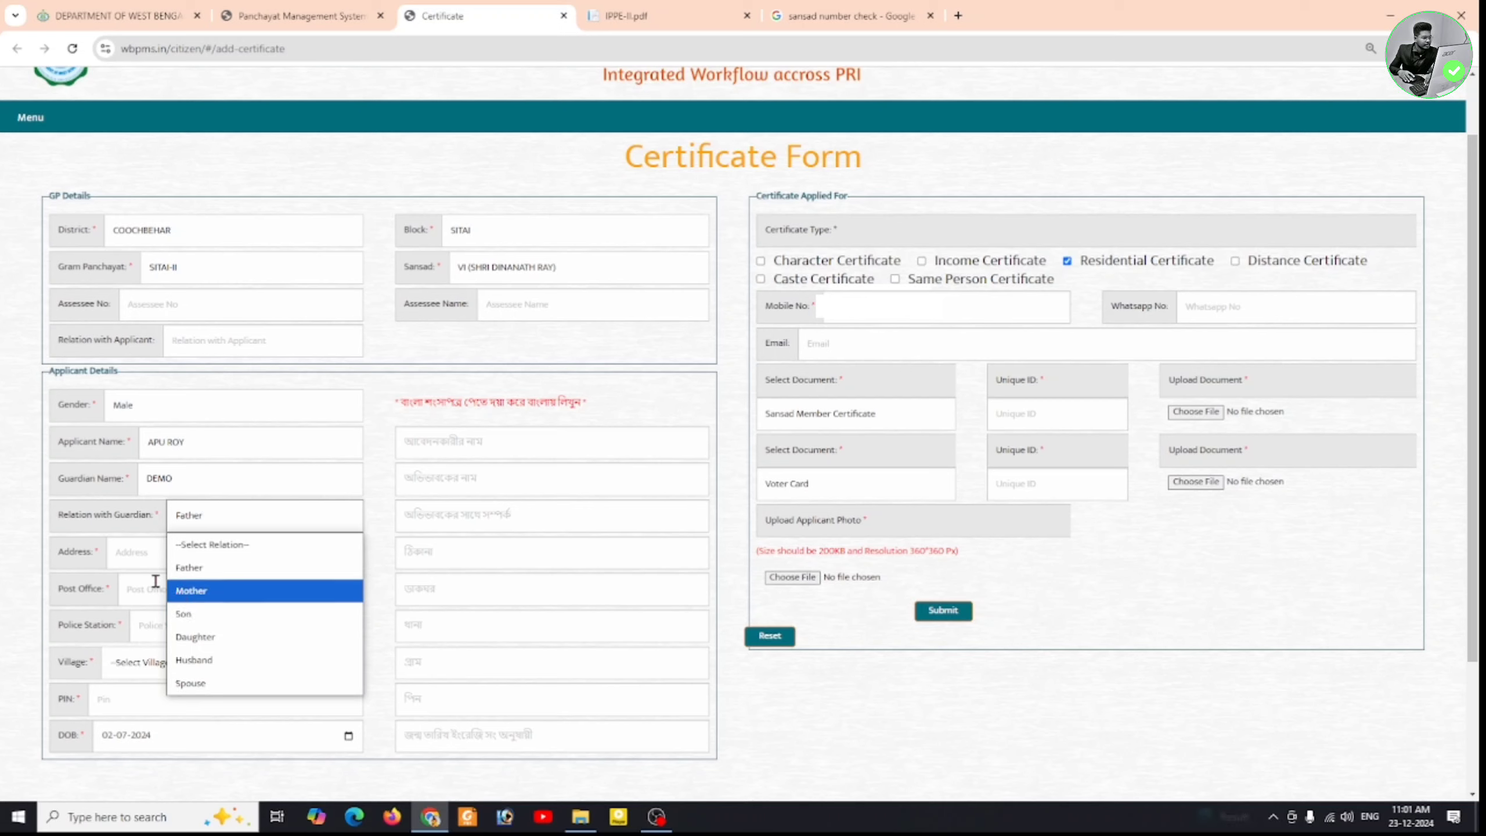
pyautogui.click(299, 571)
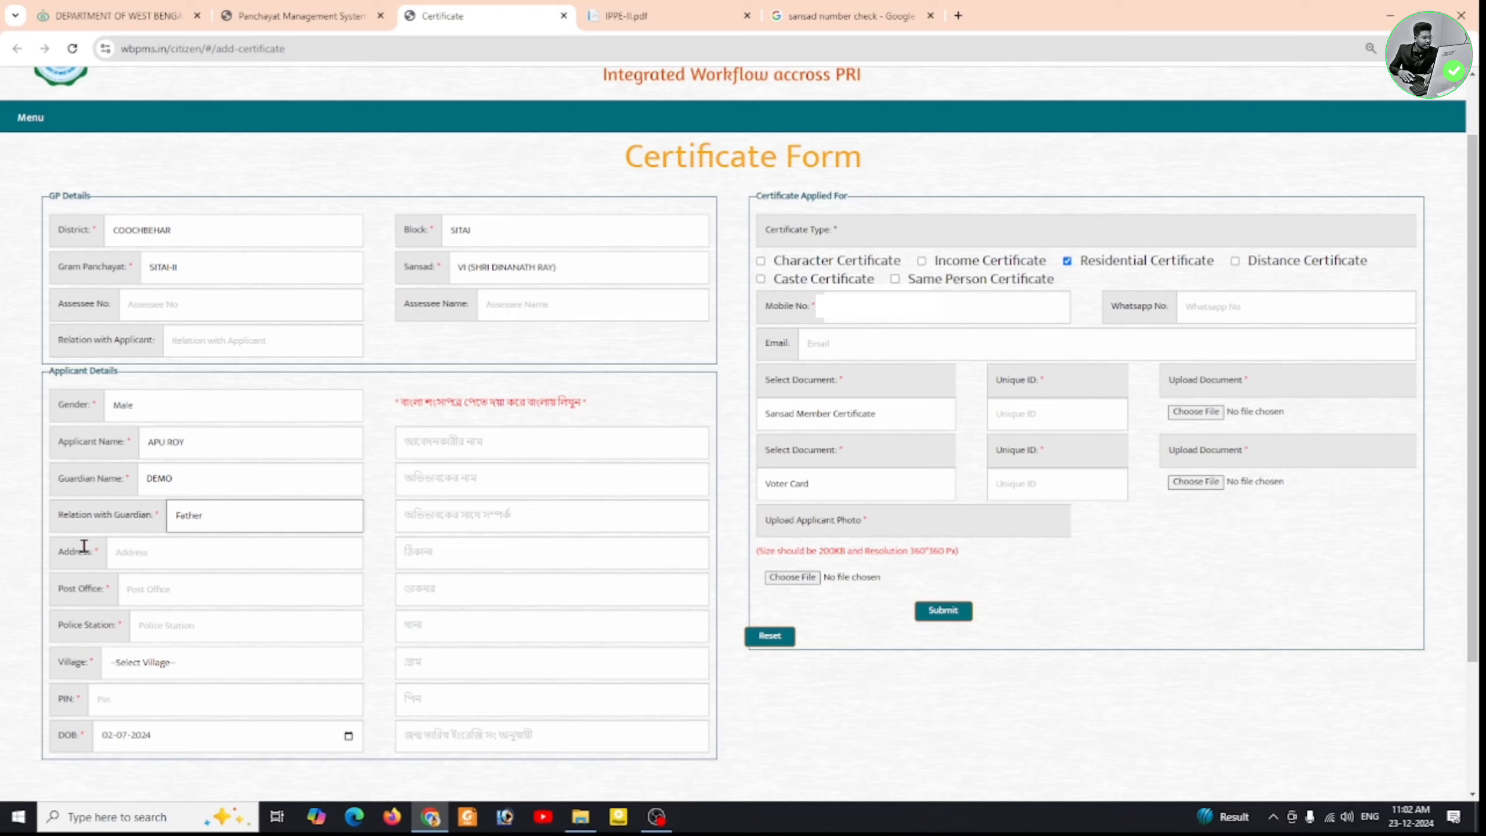
# - Enter the applicant's address, choose village DHUMERKHATA, and fill in the PIN code
pyautogui.click(255, 553)
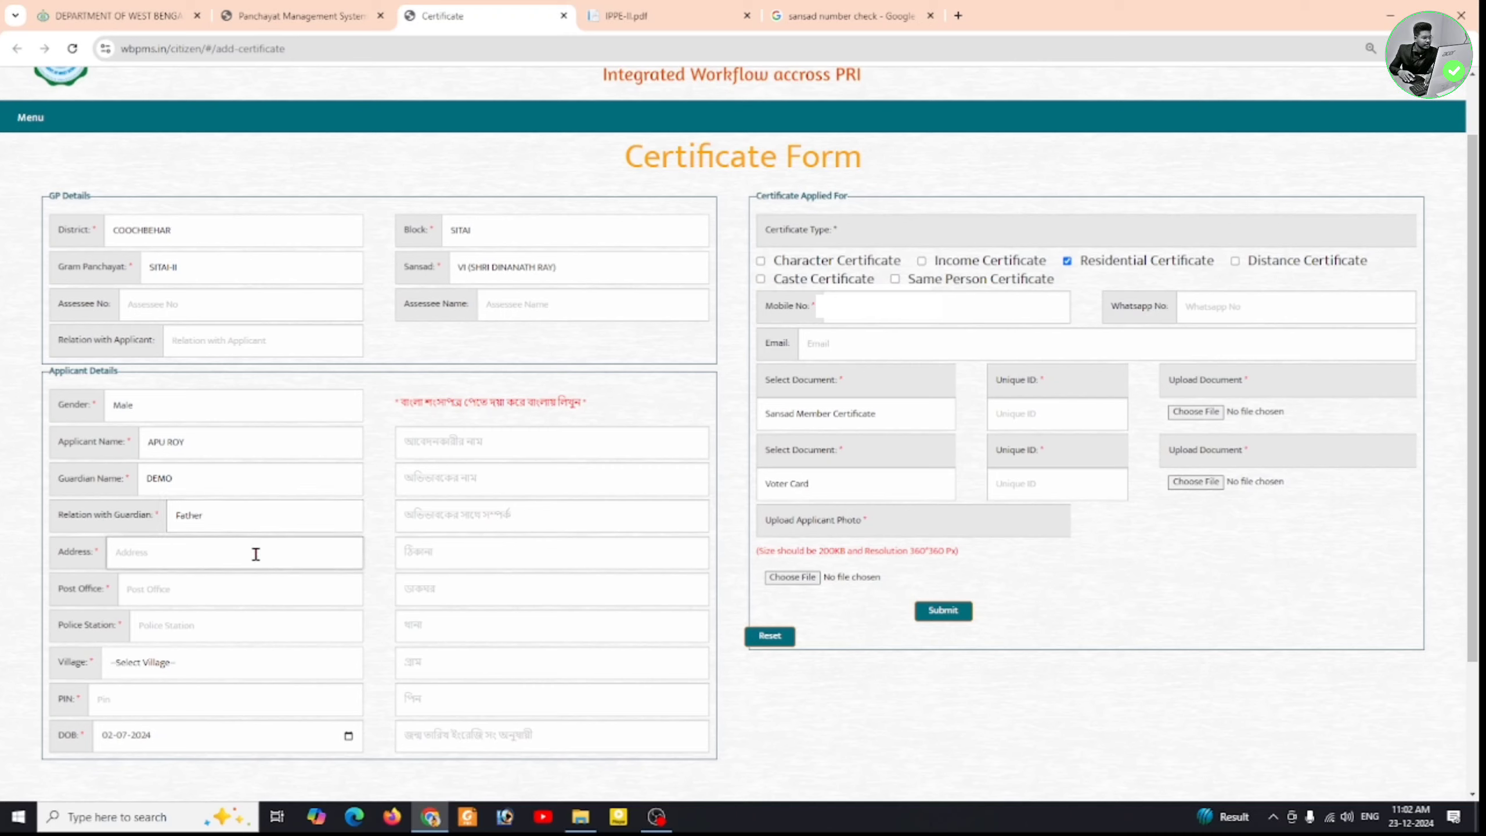
pyautogui.write('DEMO')
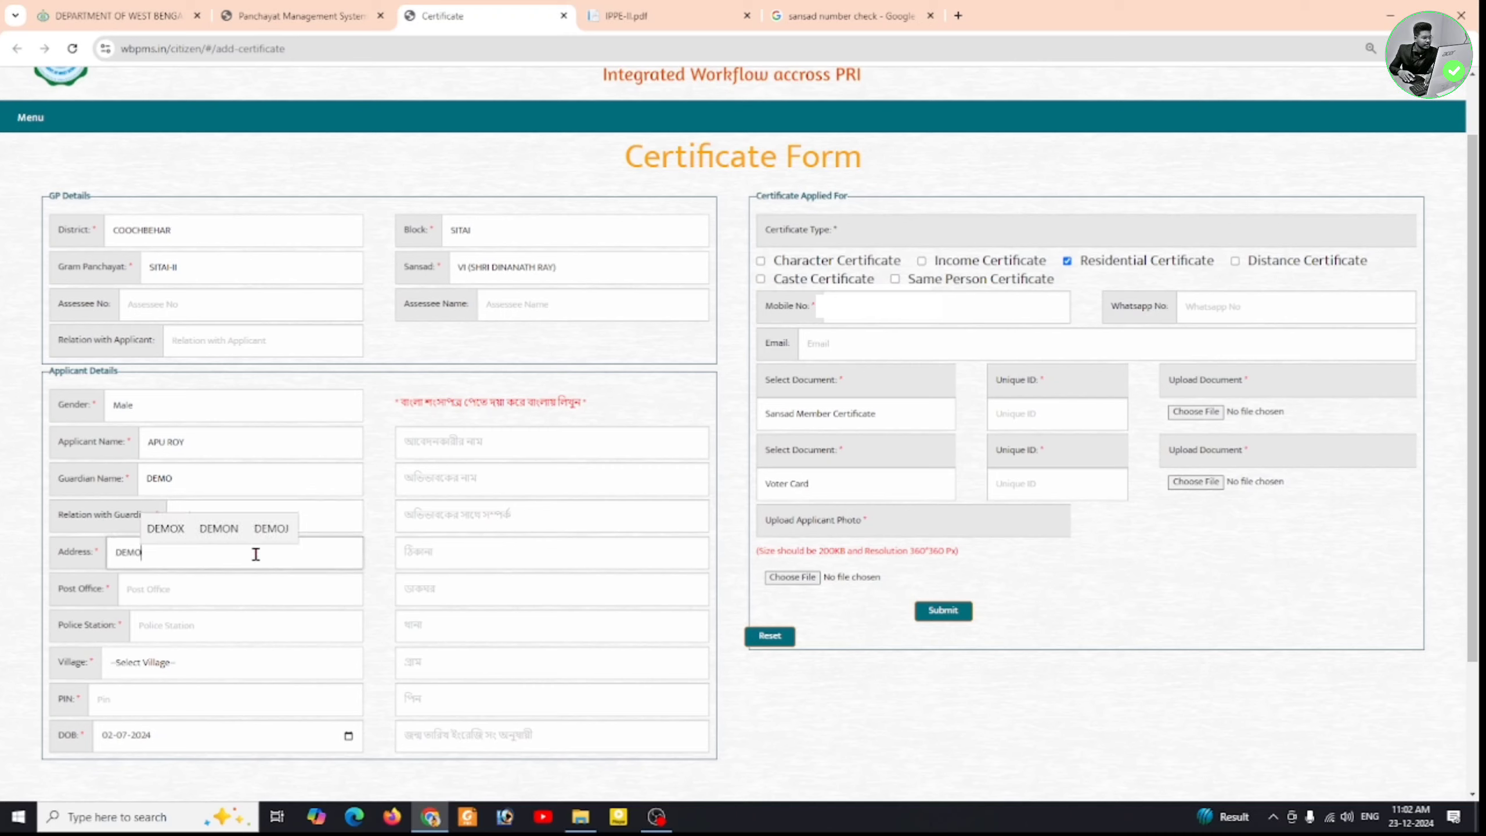
pyautogui.click(219, 582)
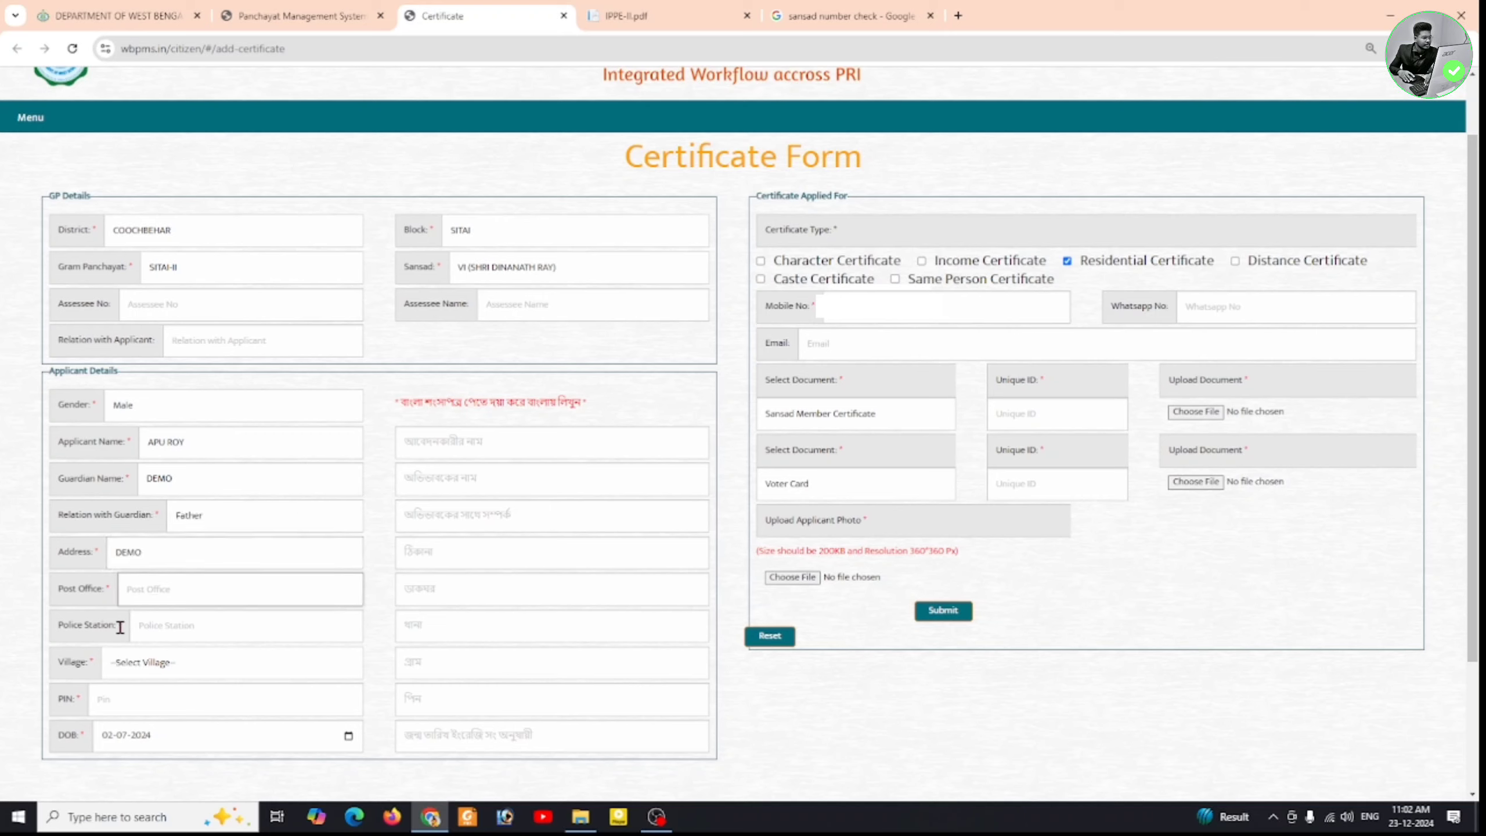
pyautogui.click(284, 657)
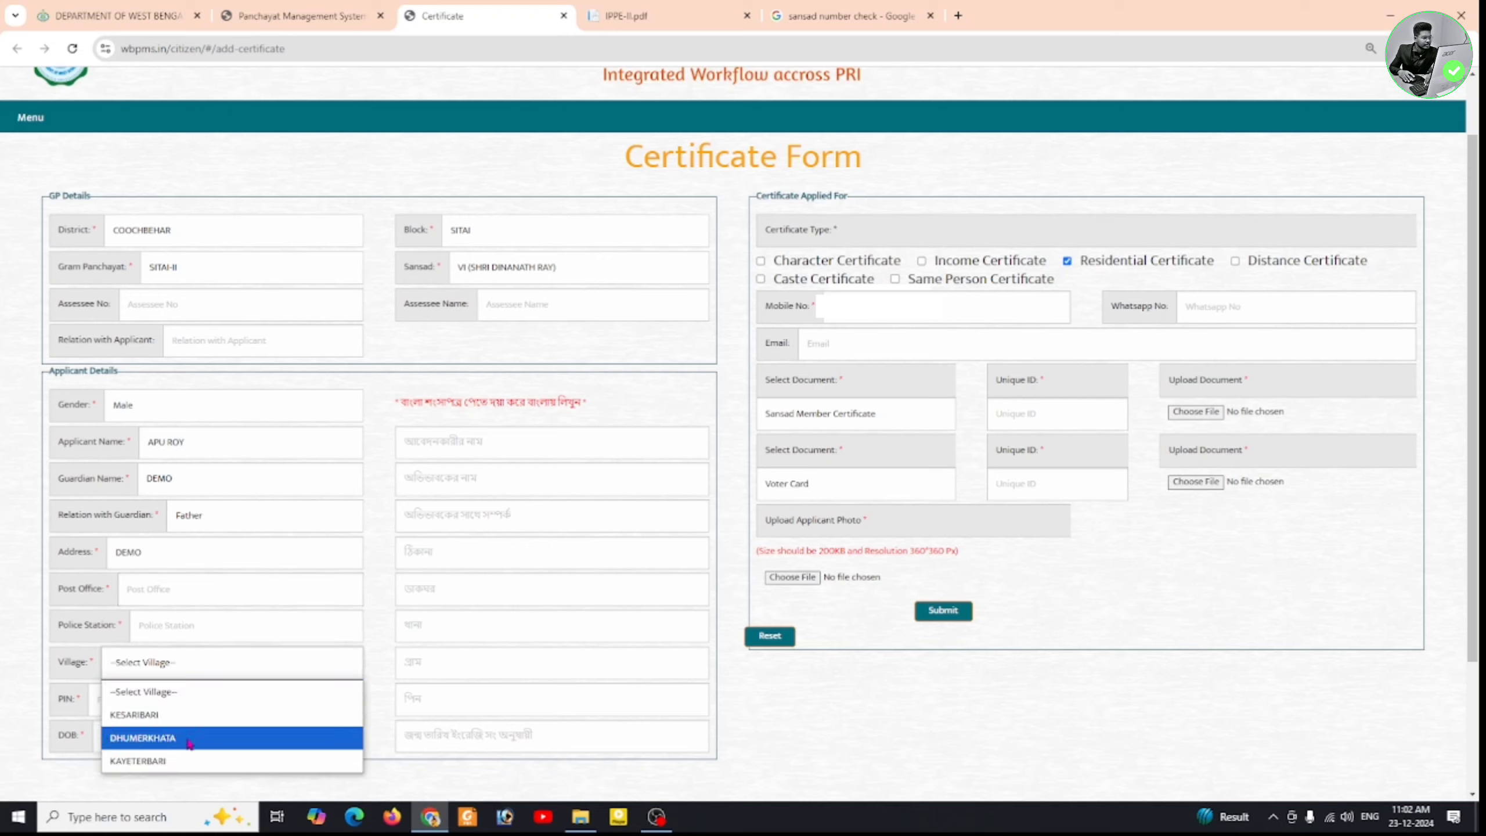
pyautogui.click(212, 743)
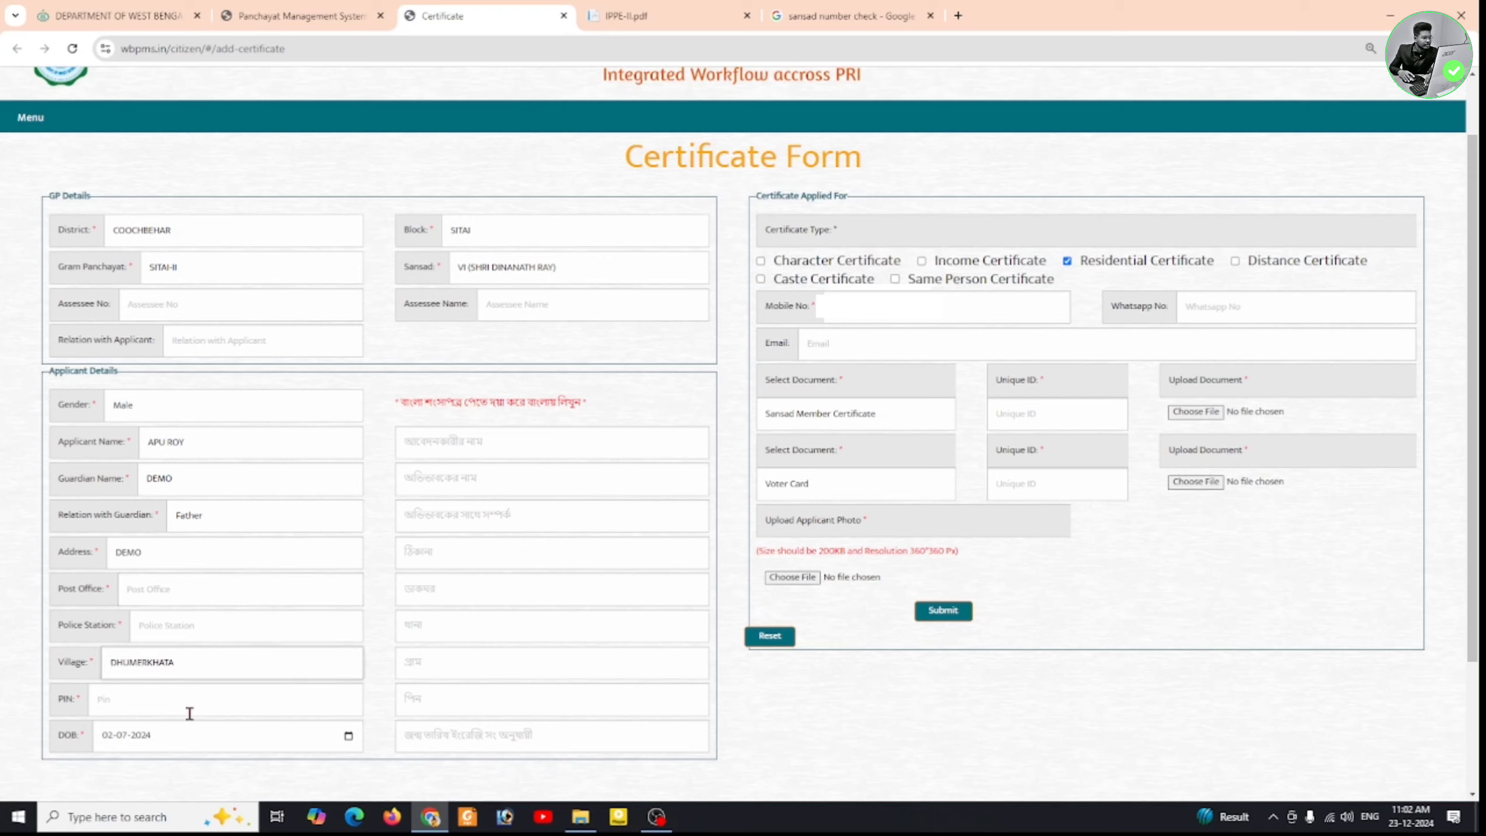
pyautogui.click(162, 695)
pyautogui.write('736167')
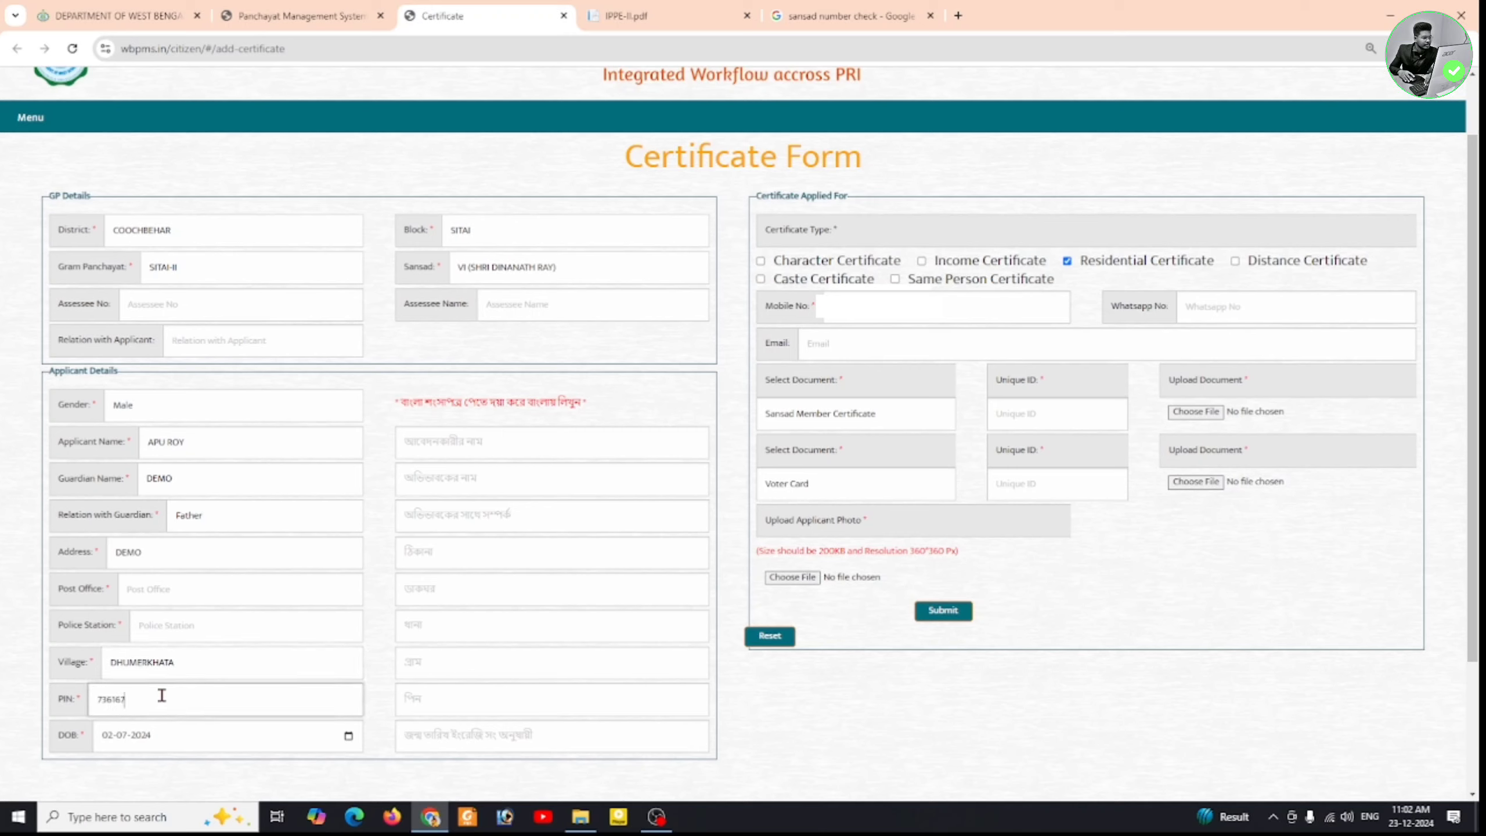
# - Pick 10 June 1999 as the date of birth in the calendar
pyautogui.click(349, 736)
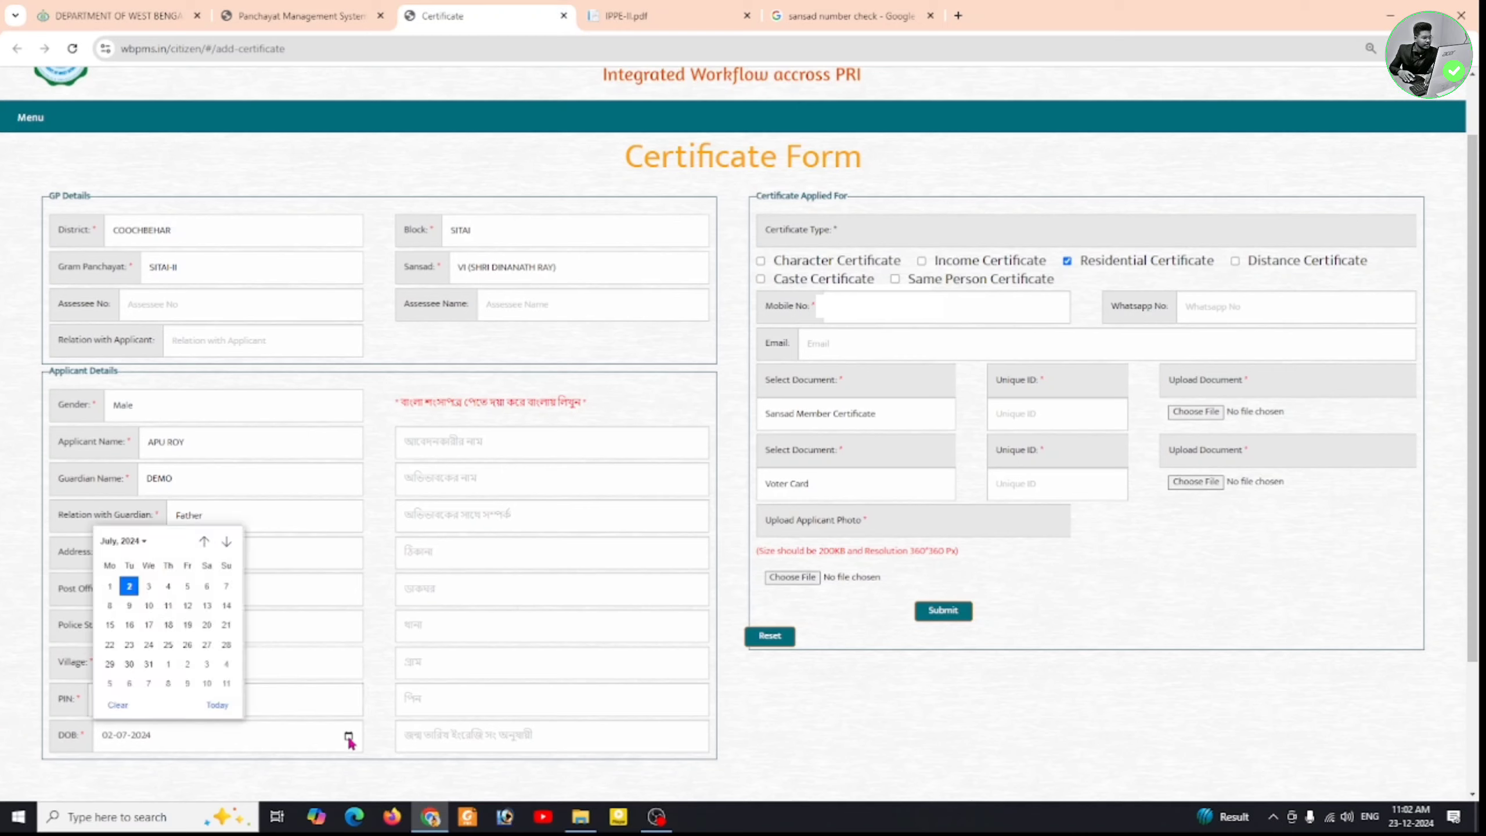
pyautogui.click(123, 541)
pyautogui.scroll(10, 175, 604)
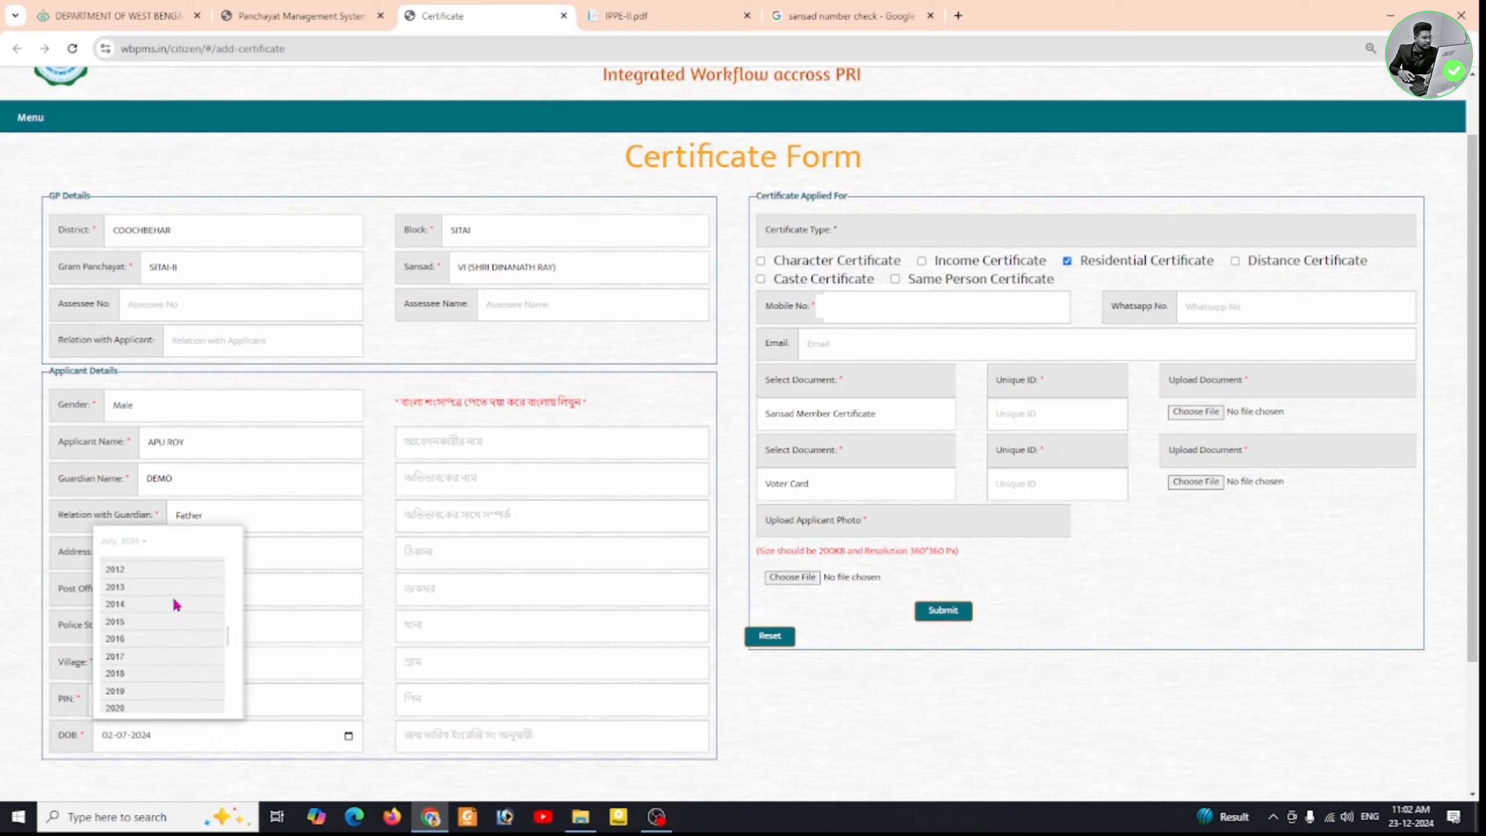
pyautogui.scroll(1, 175, 603)
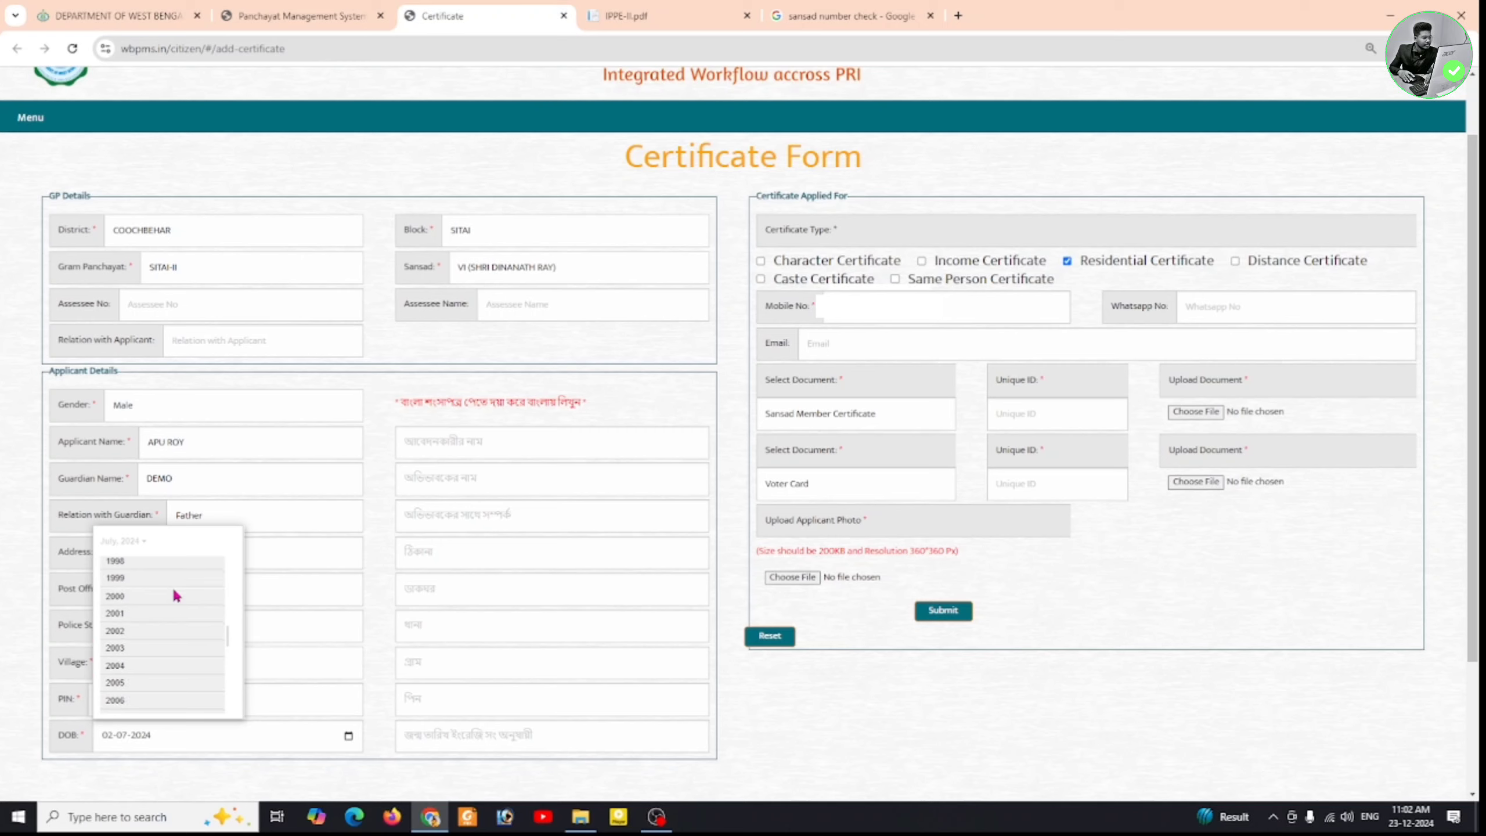
pyautogui.click(172, 585)
pyautogui.click(152, 610)
pyautogui.click(168, 607)
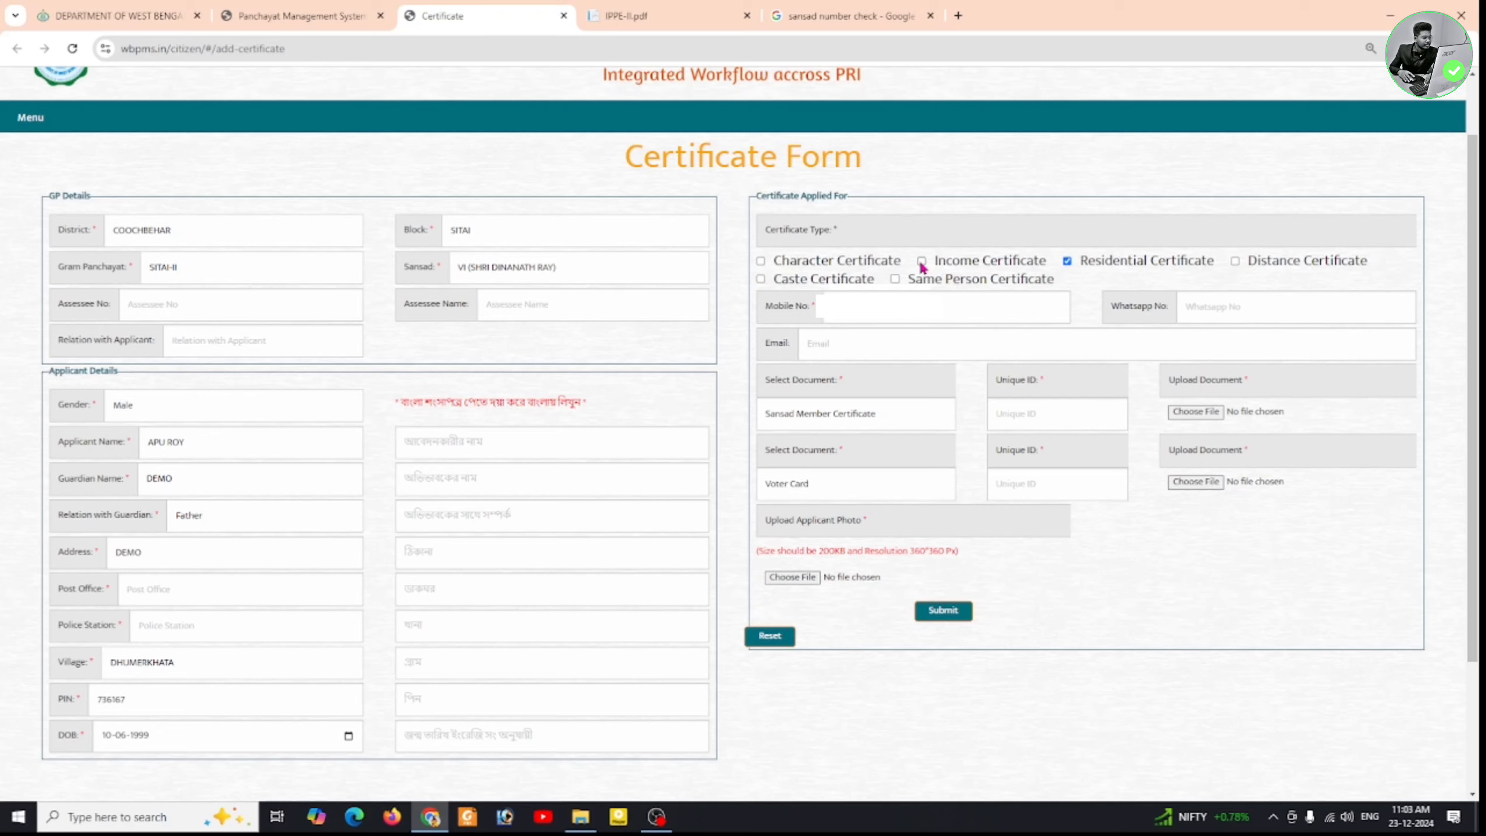
# - Tick Income Certificate alongside Residential, leaving Character Certificate unticked
pyautogui.click(760, 261)
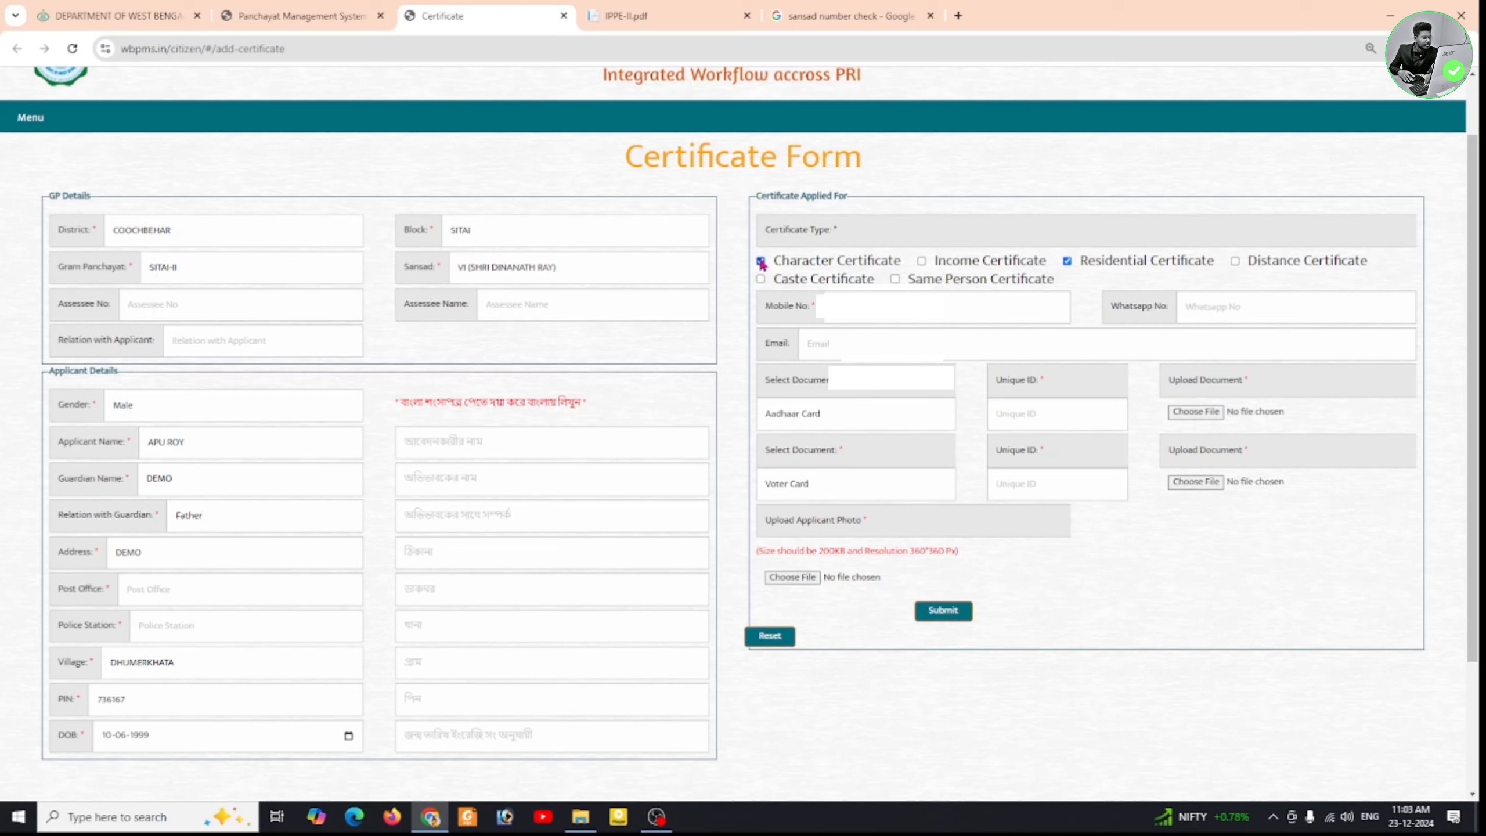
pyautogui.click(921, 262)
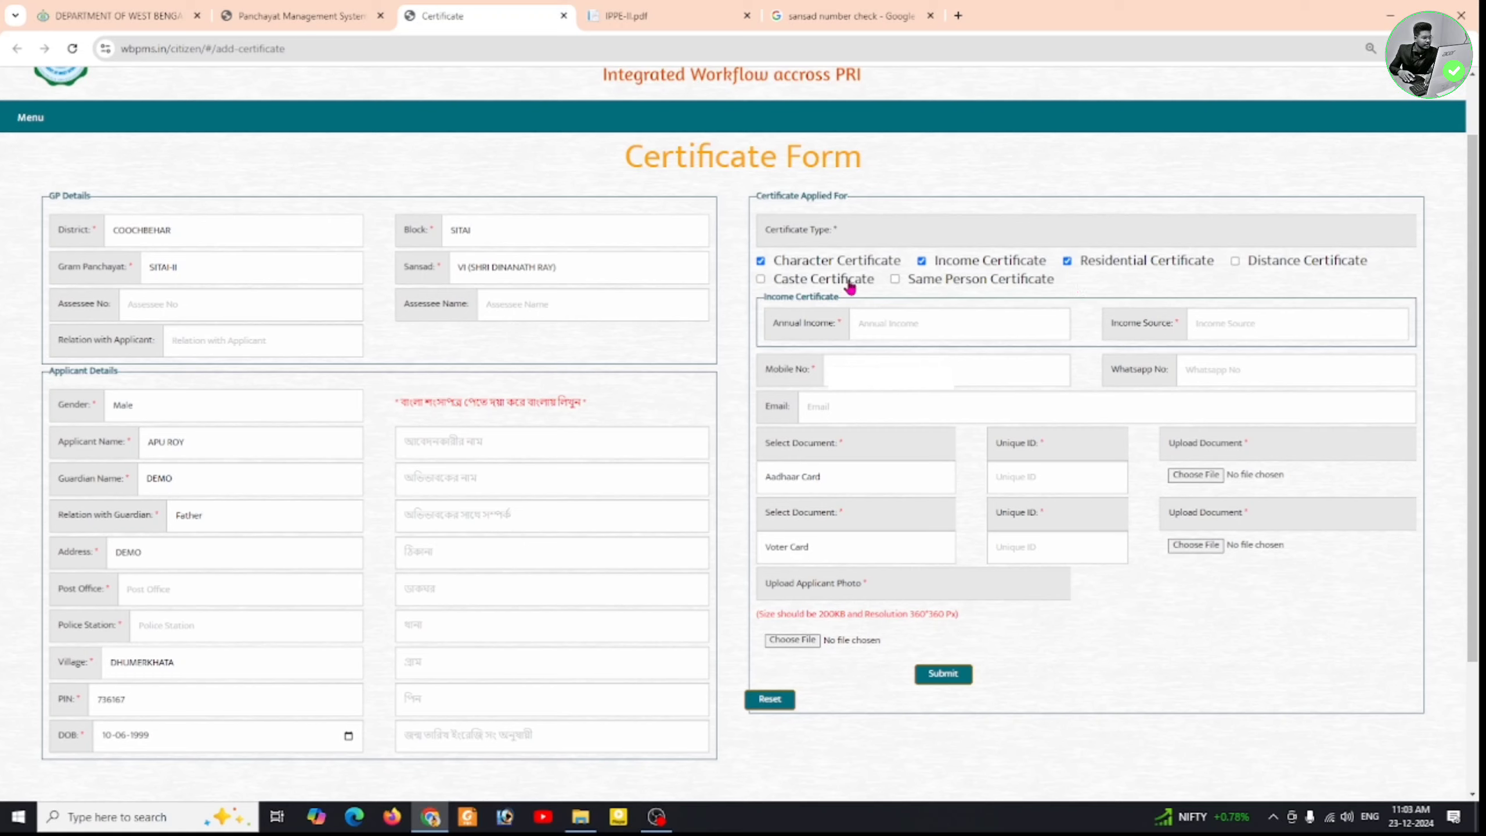
pyautogui.click(761, 261)
# - Go through the Annual Income, Income Source, Email and Whatsapp No fields
pyautogui.click(959, 326)
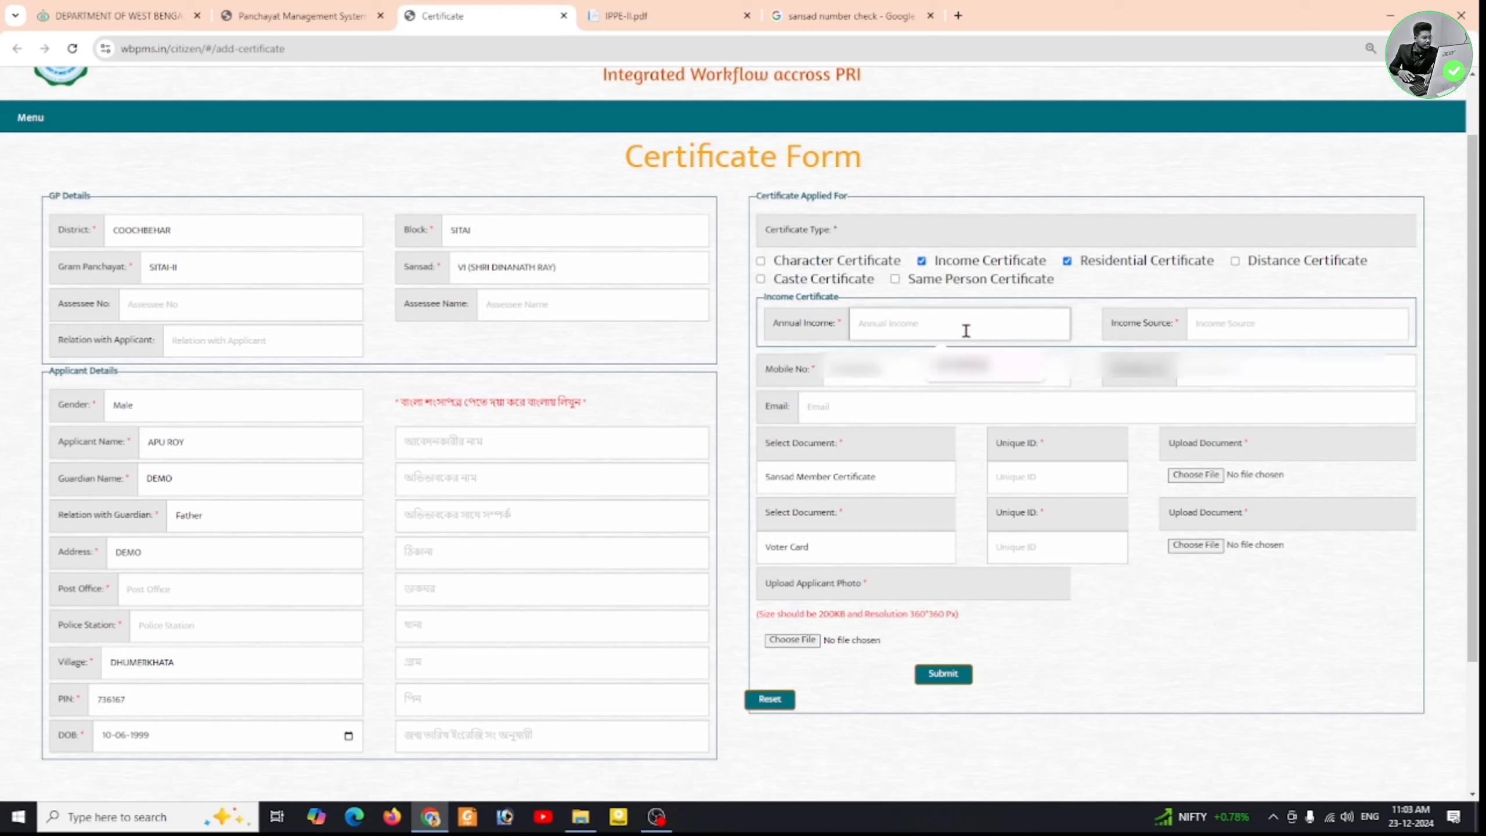
pyautogui.click(1224, 324)
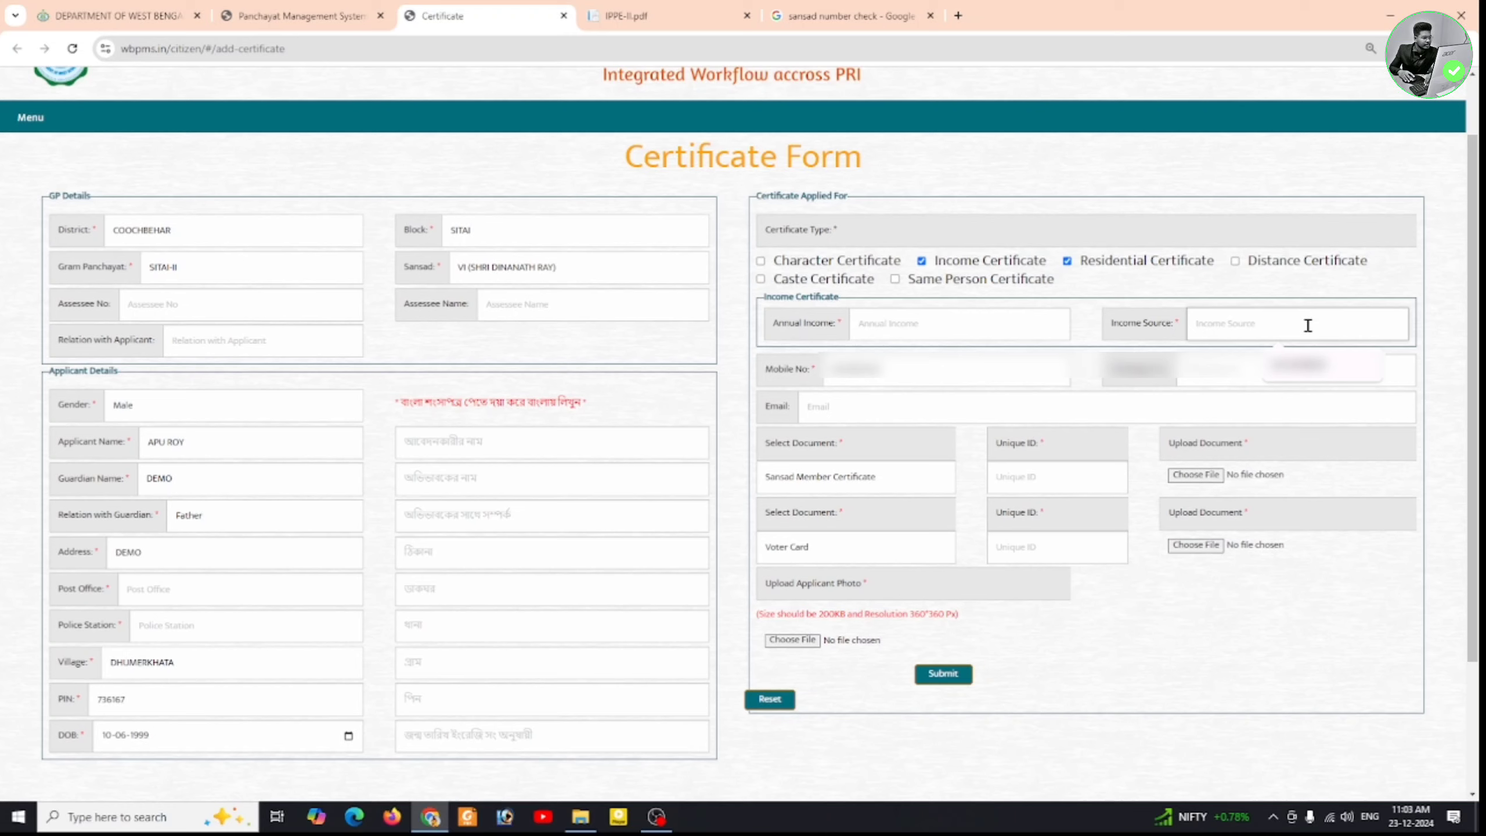
pyautogui.click(1221, 404)
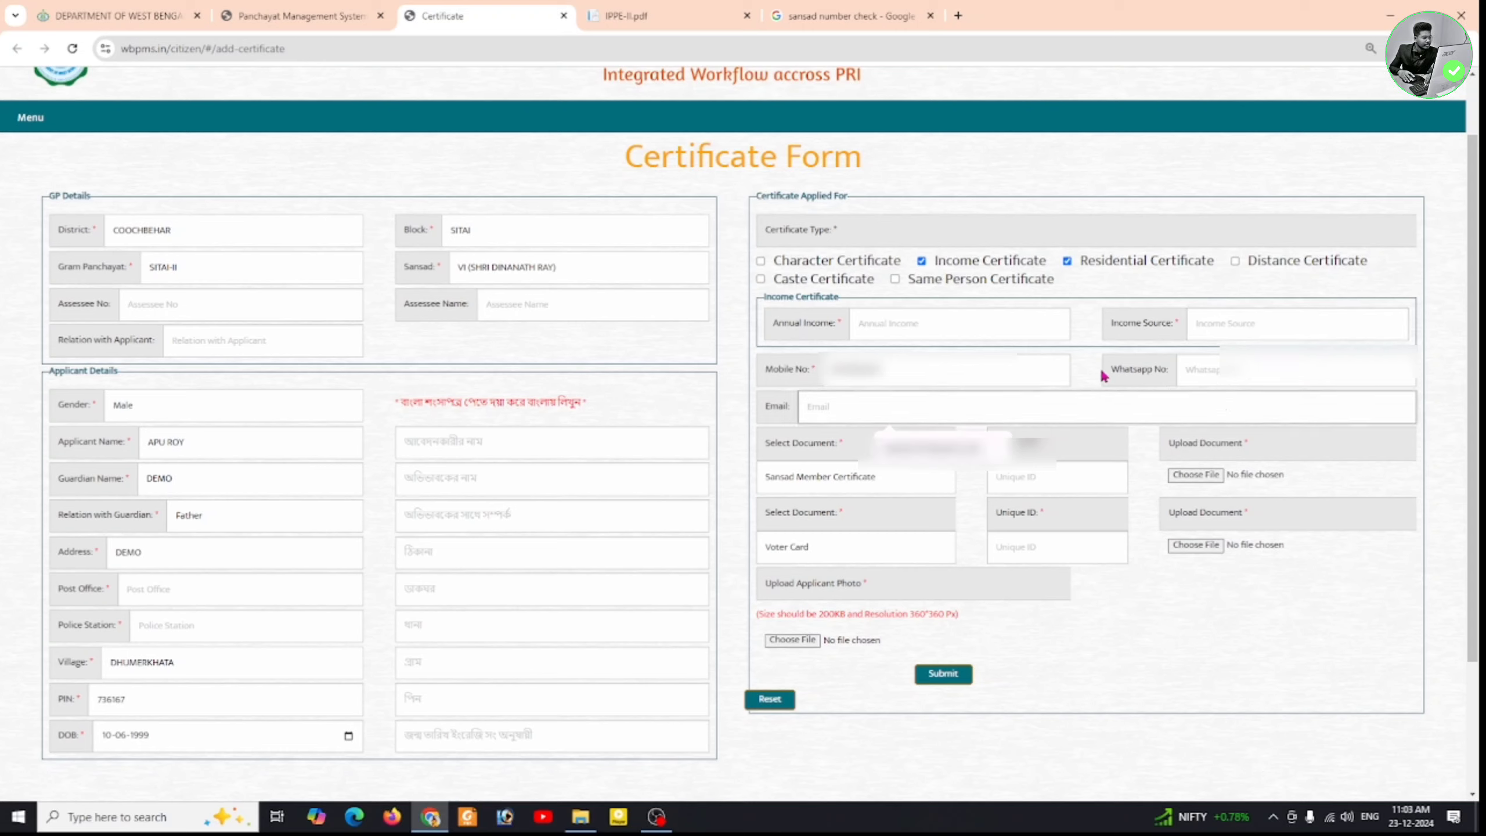
pyautogui.click(1204, 369)
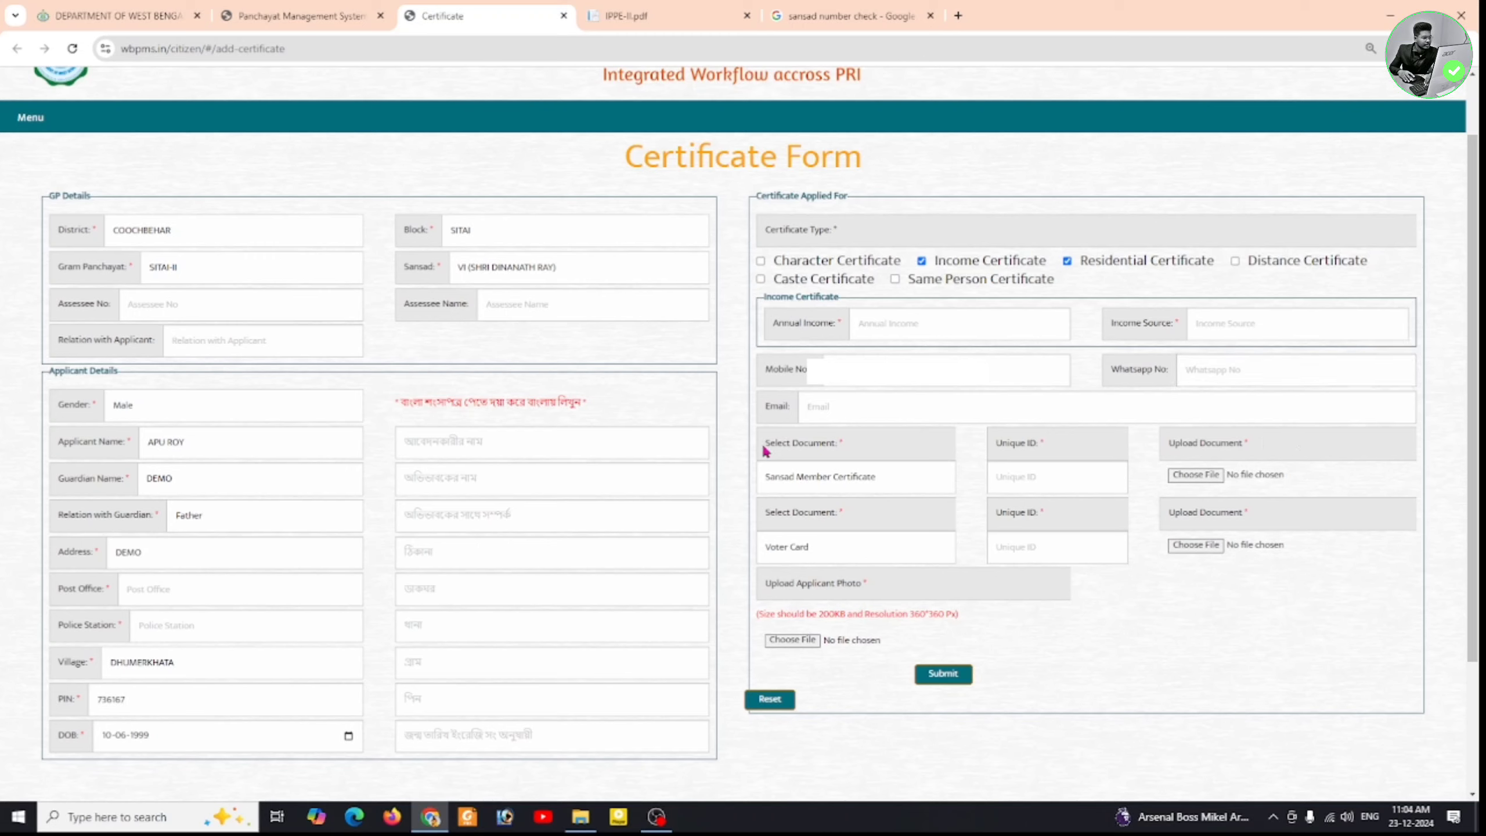
pyautogui.click(882, 477)
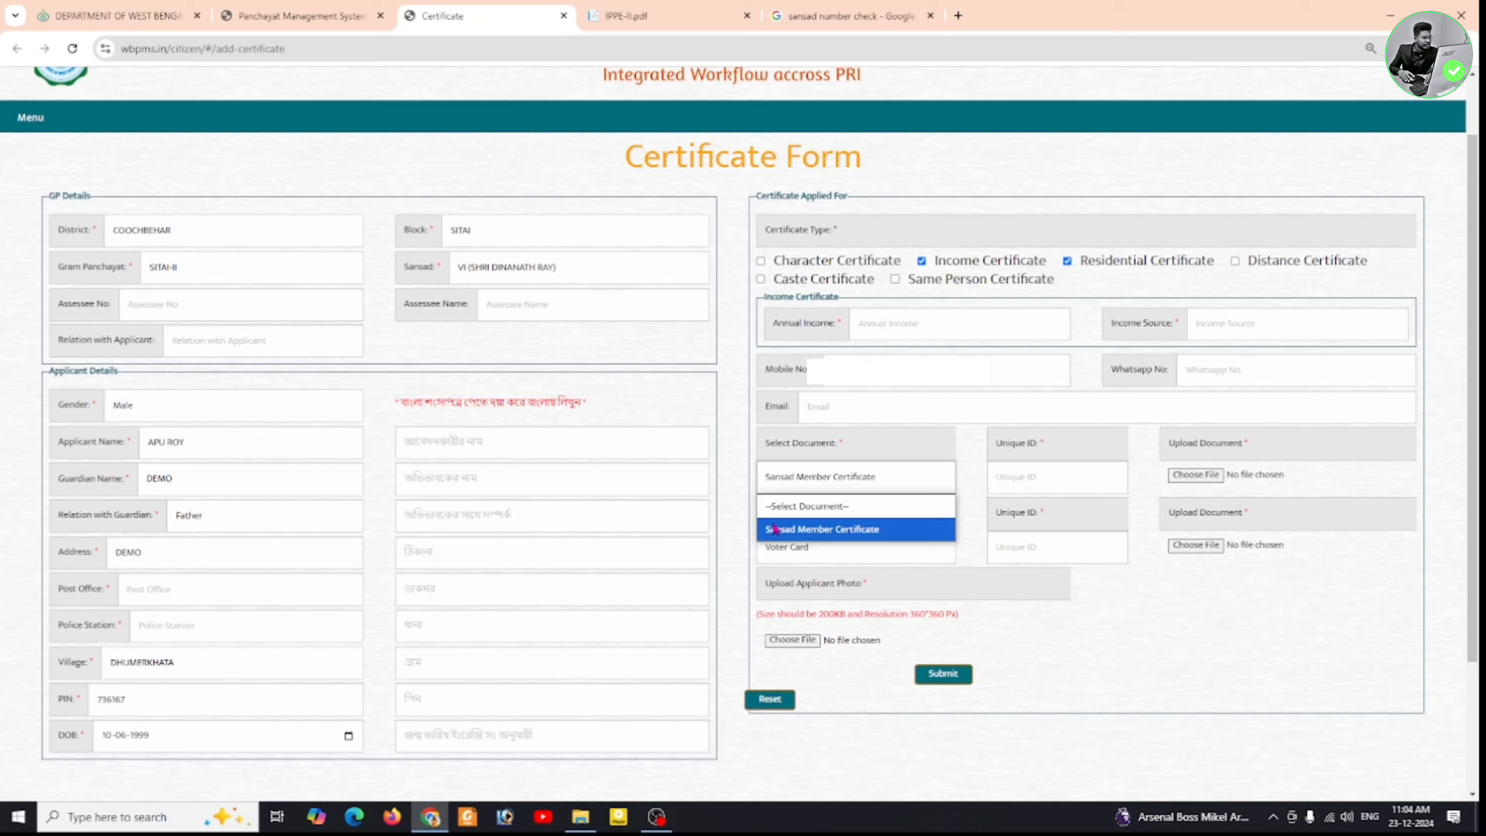
pyautogui.click(883, 532)
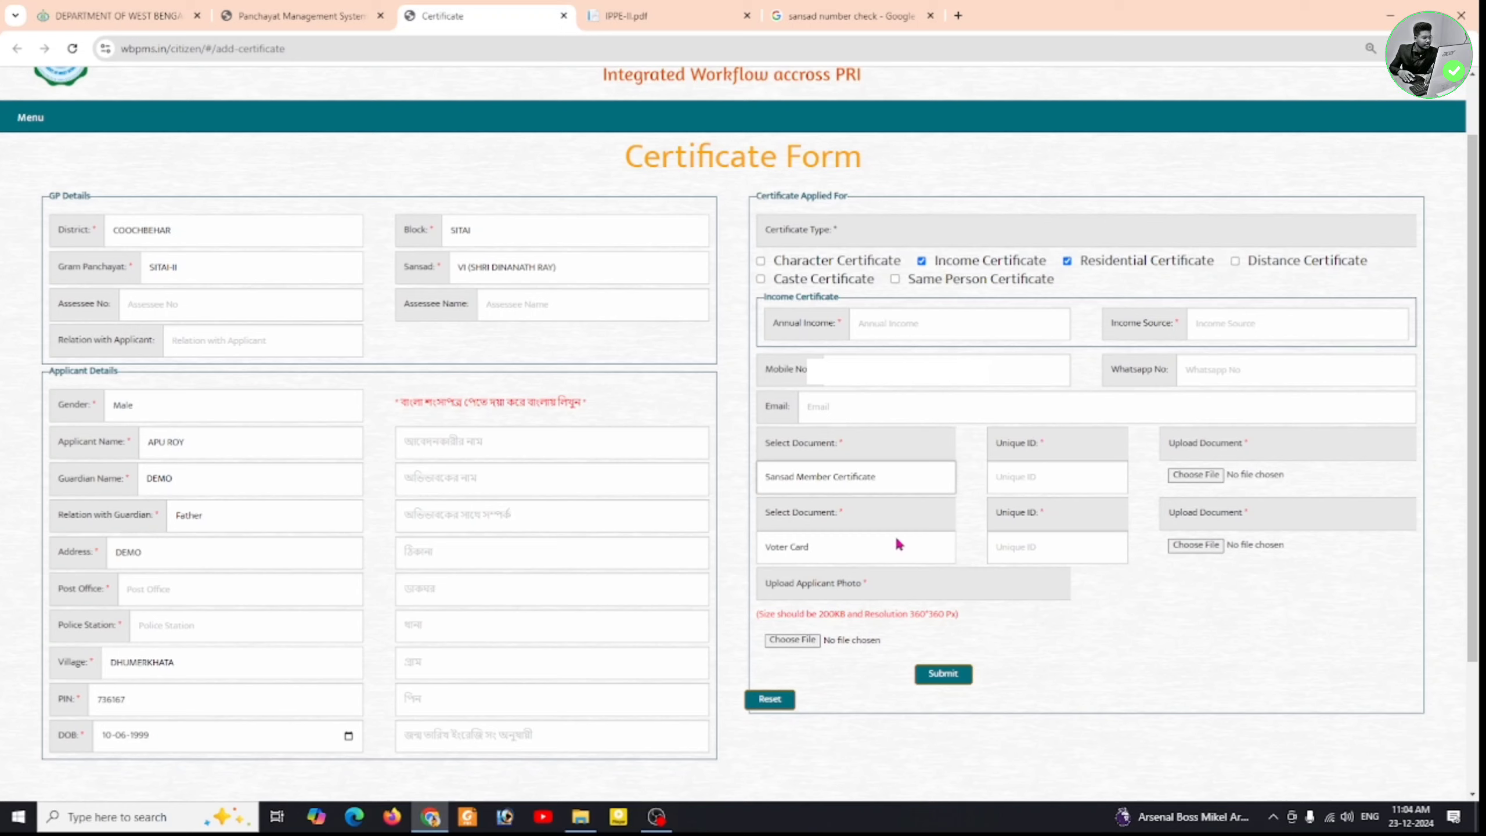
pyautogui.click(915, 544)
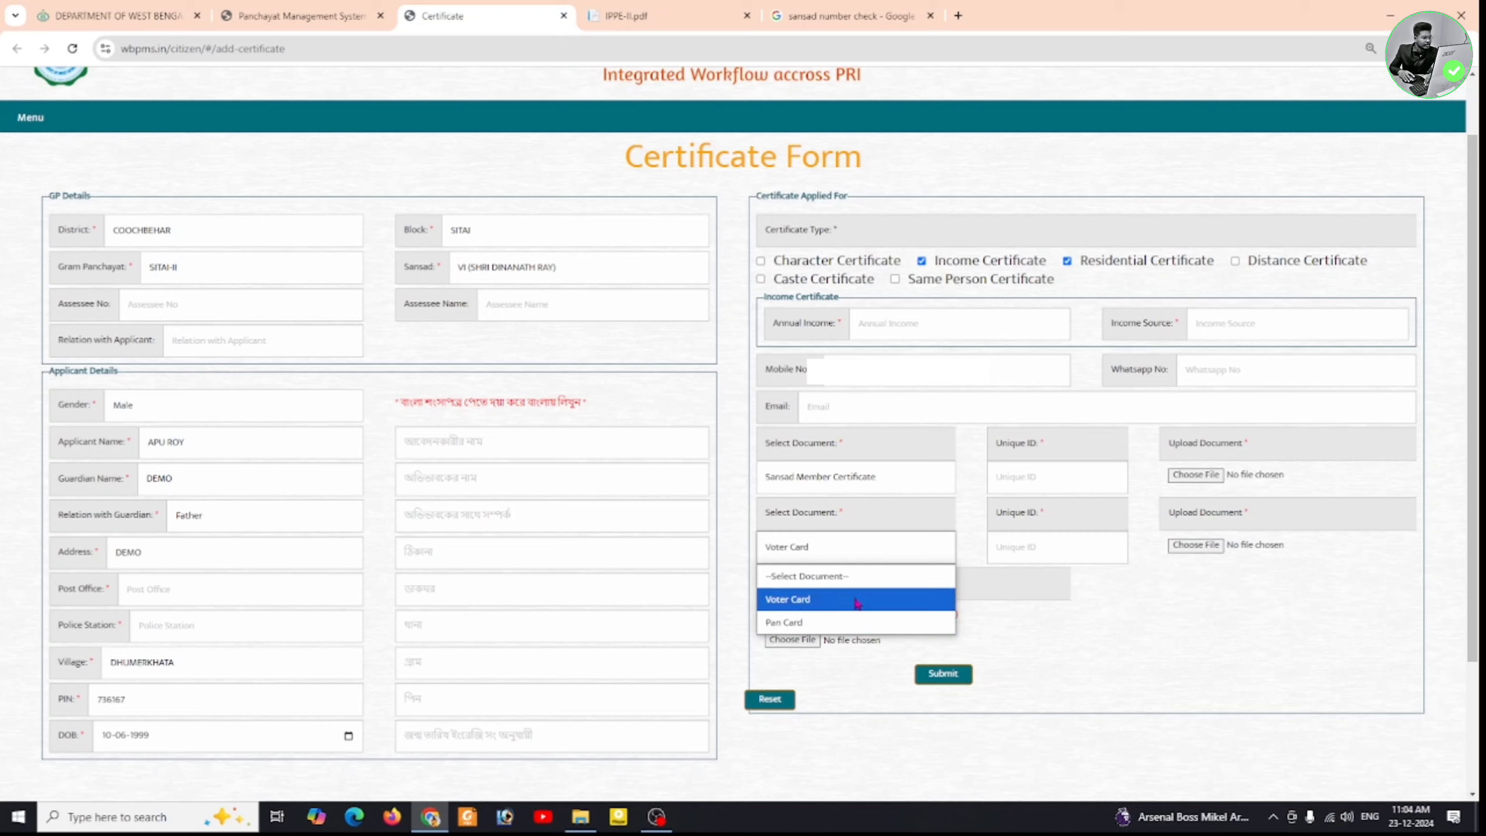
pyautogui.click(855, 603)
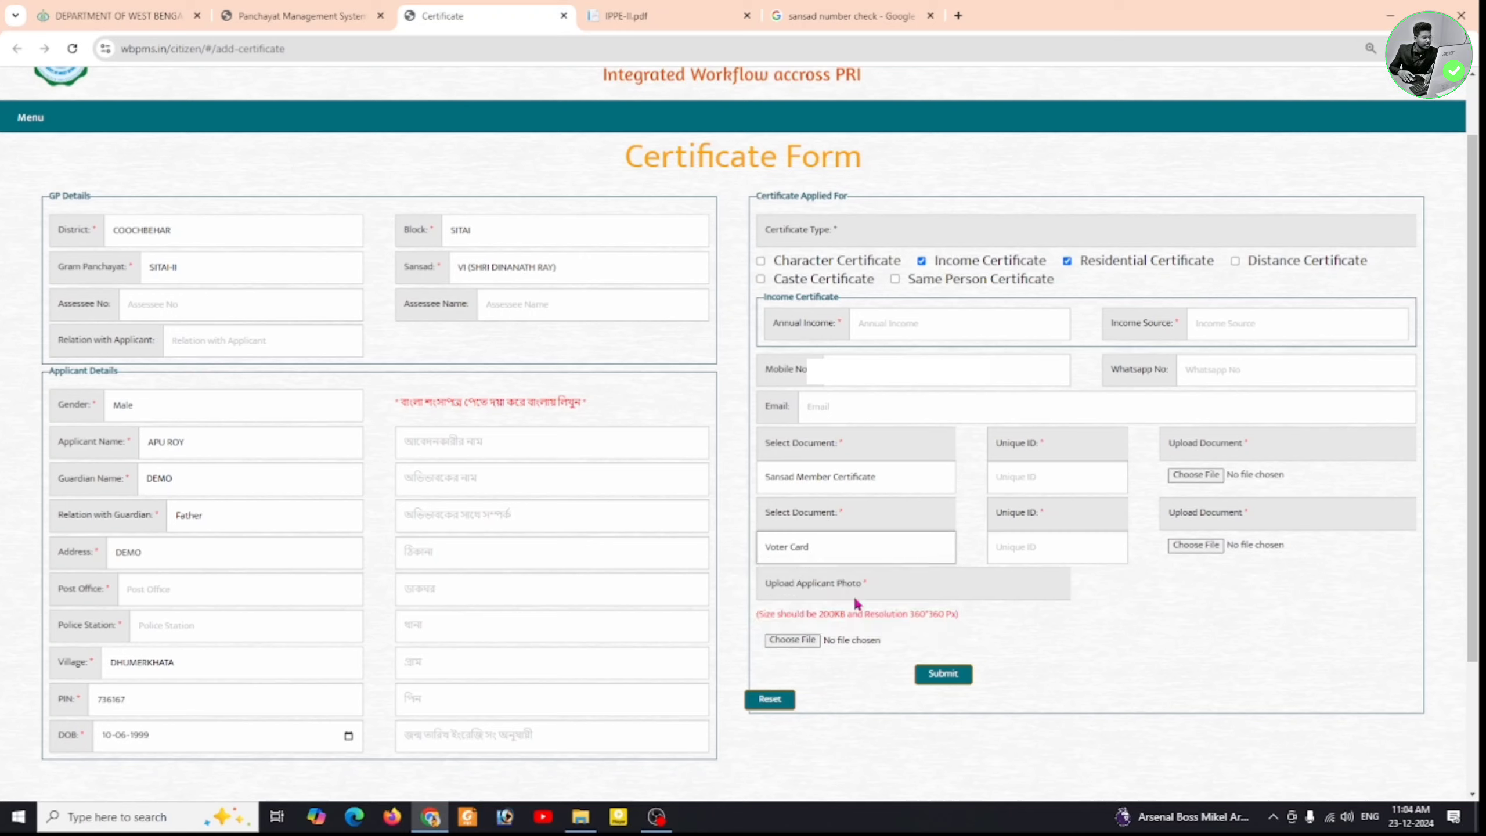
pyautogui.click(1067, 549)
# - Attach the acknowledgementSlip PDF from Downloads as the Voter Card document
pyautogui.click(1195, 545)
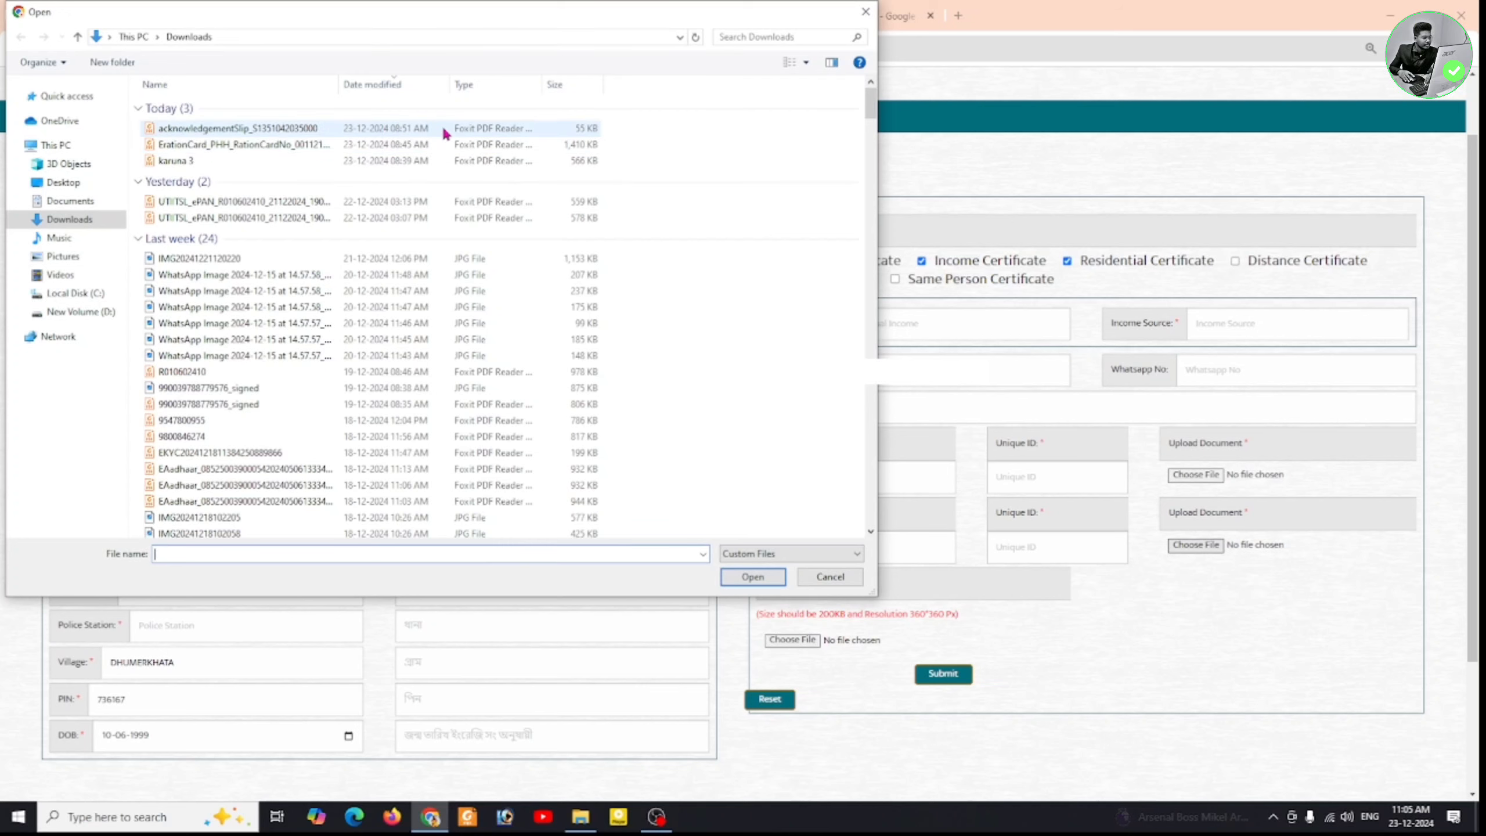
pyautogui.click(446, 129)
pyautogui.click(769, 578)
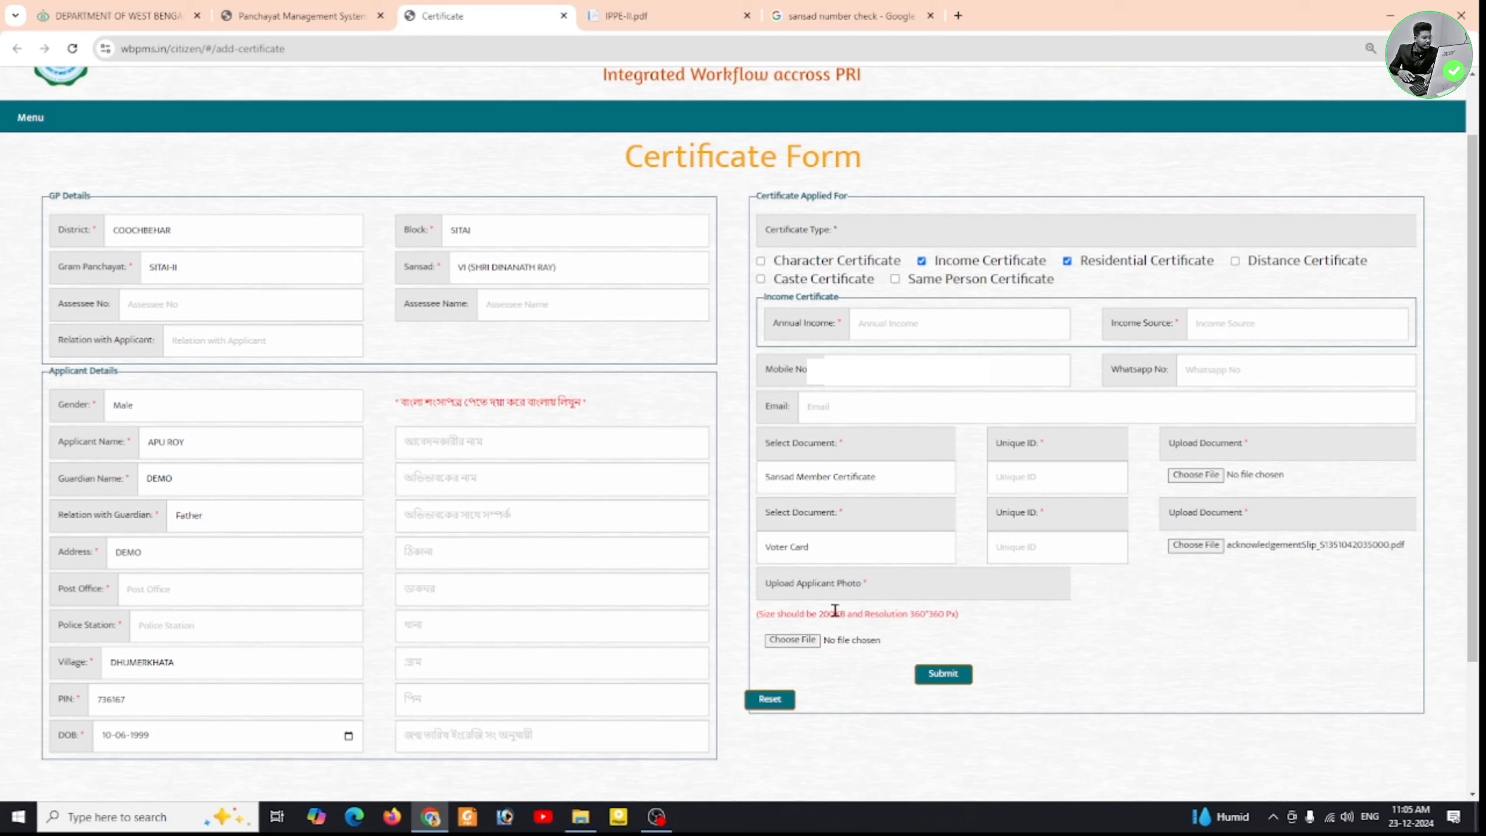
# - Upload the applicant's portrait photo from the D: drive
pyautogui.click(790, 640)
pyautogui.click(82, 312)
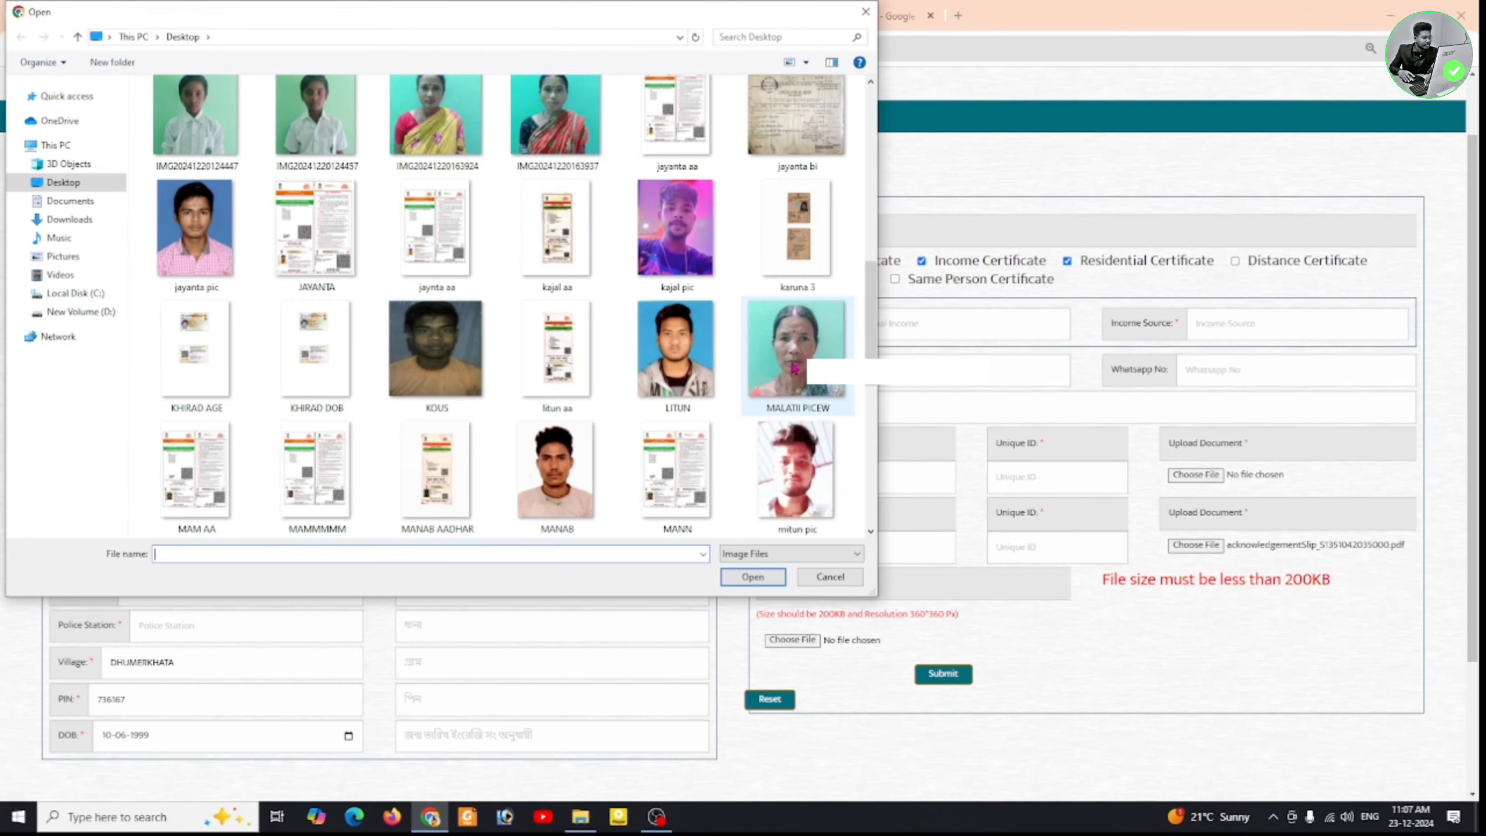
pyautogui.moveTo(795, 367)
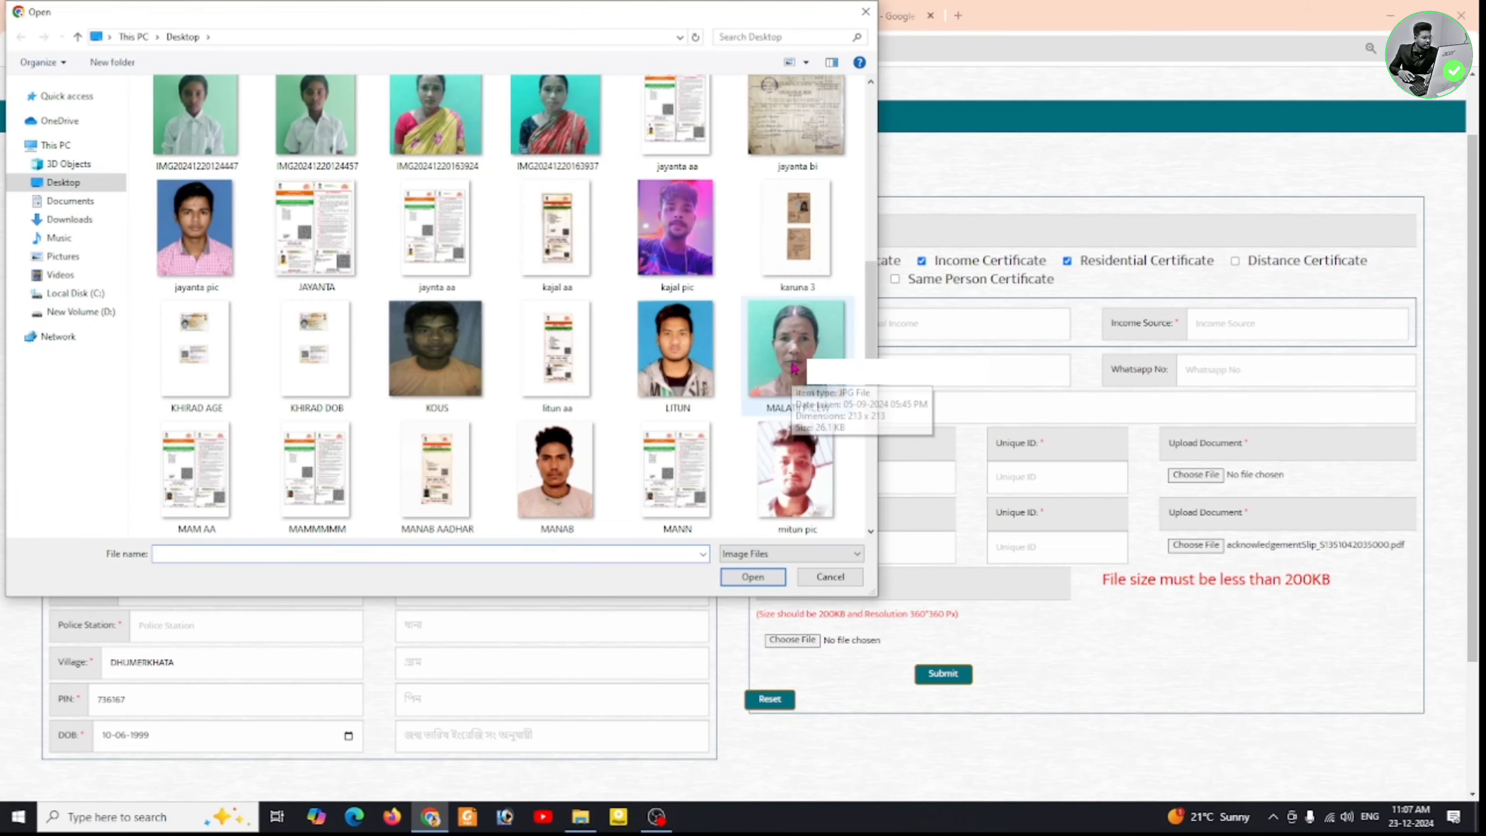
pyautogui.click(795, 367)
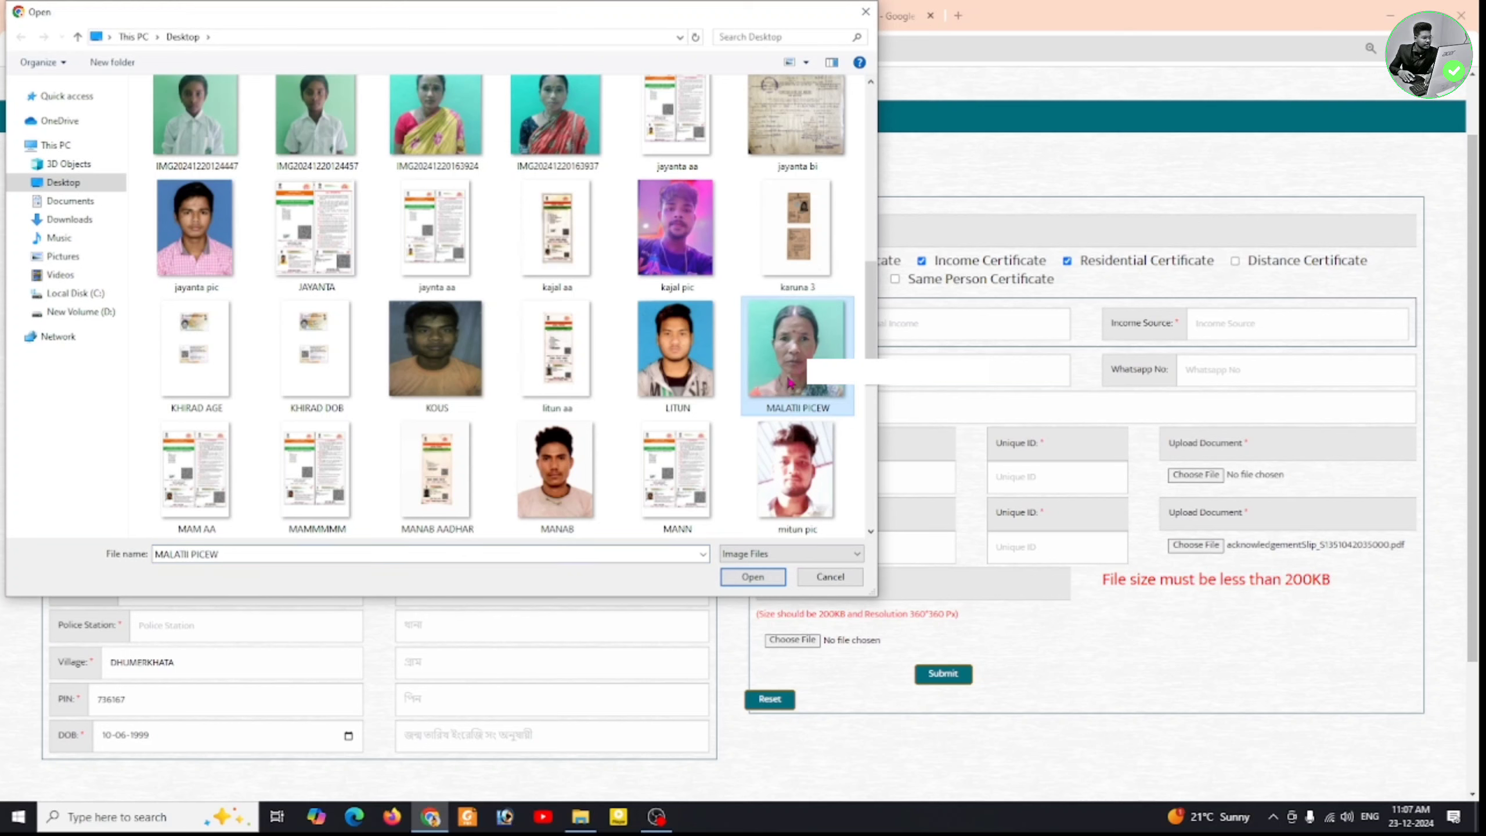
pyautogui.click(752, 576)
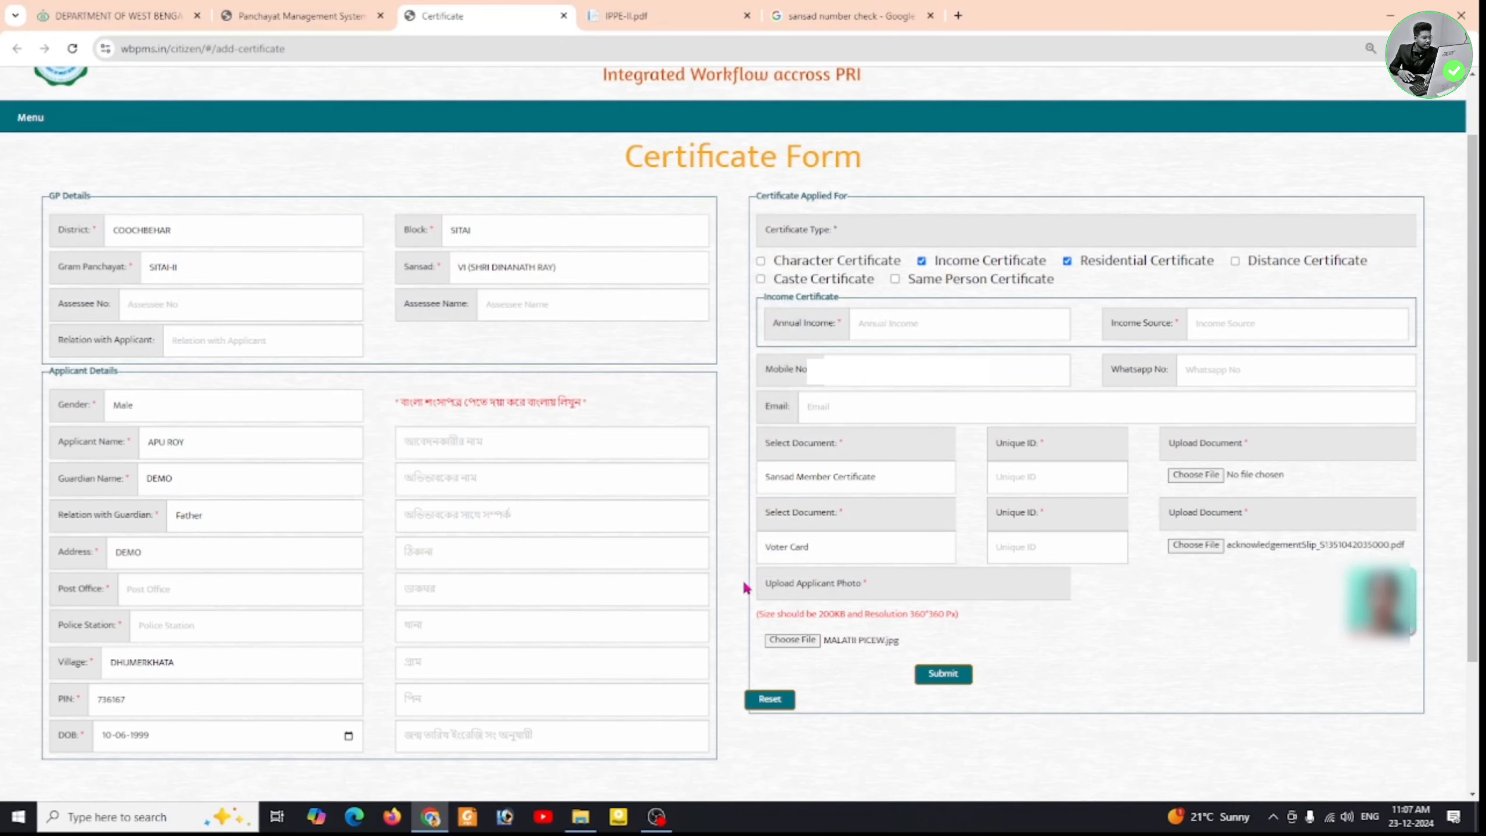